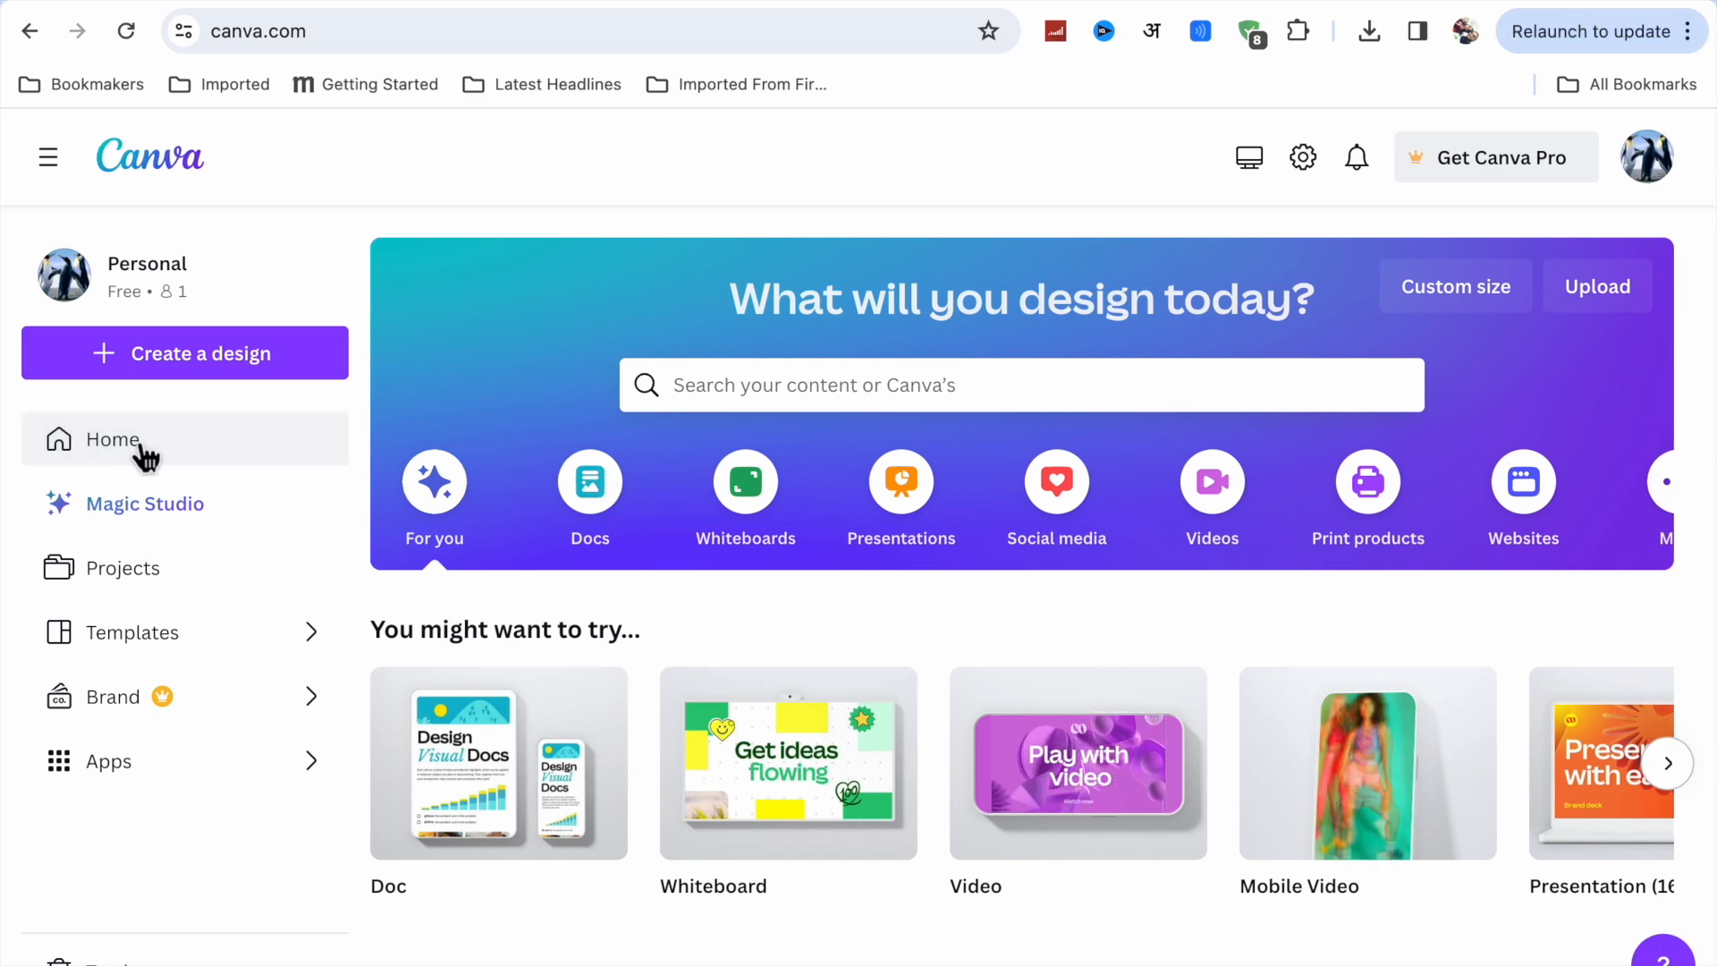
- Load canva.com and create a blank 1920 × 1080 px video design
click(341, 41)
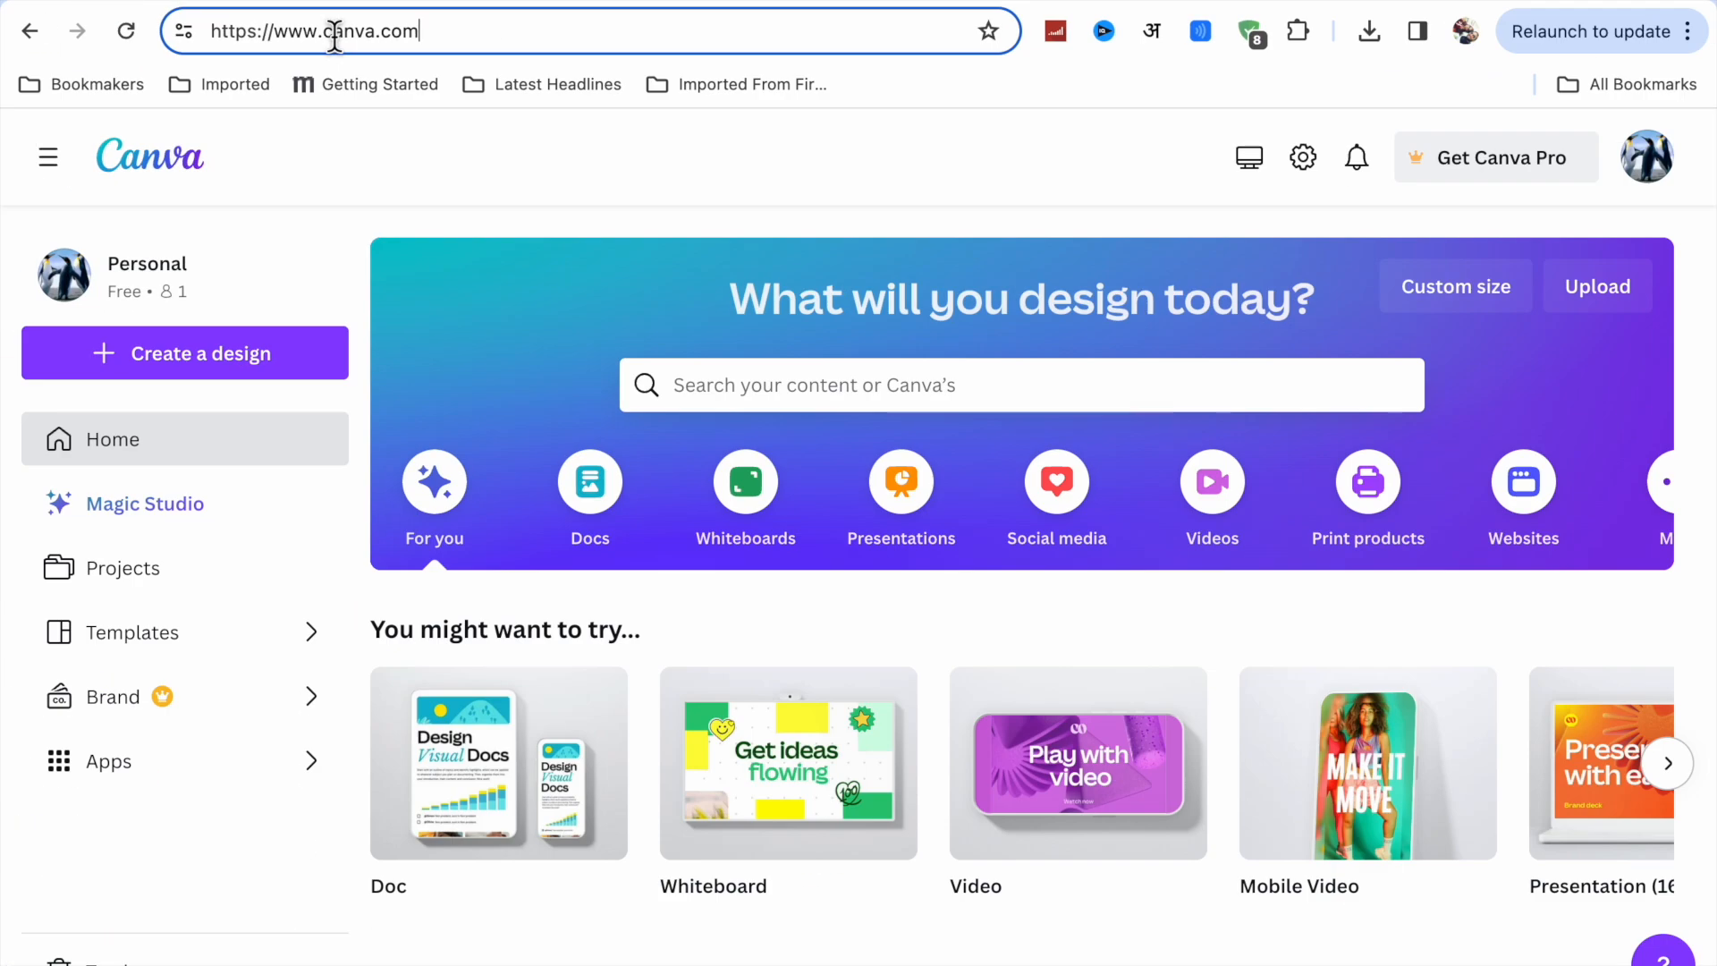
key(Return)
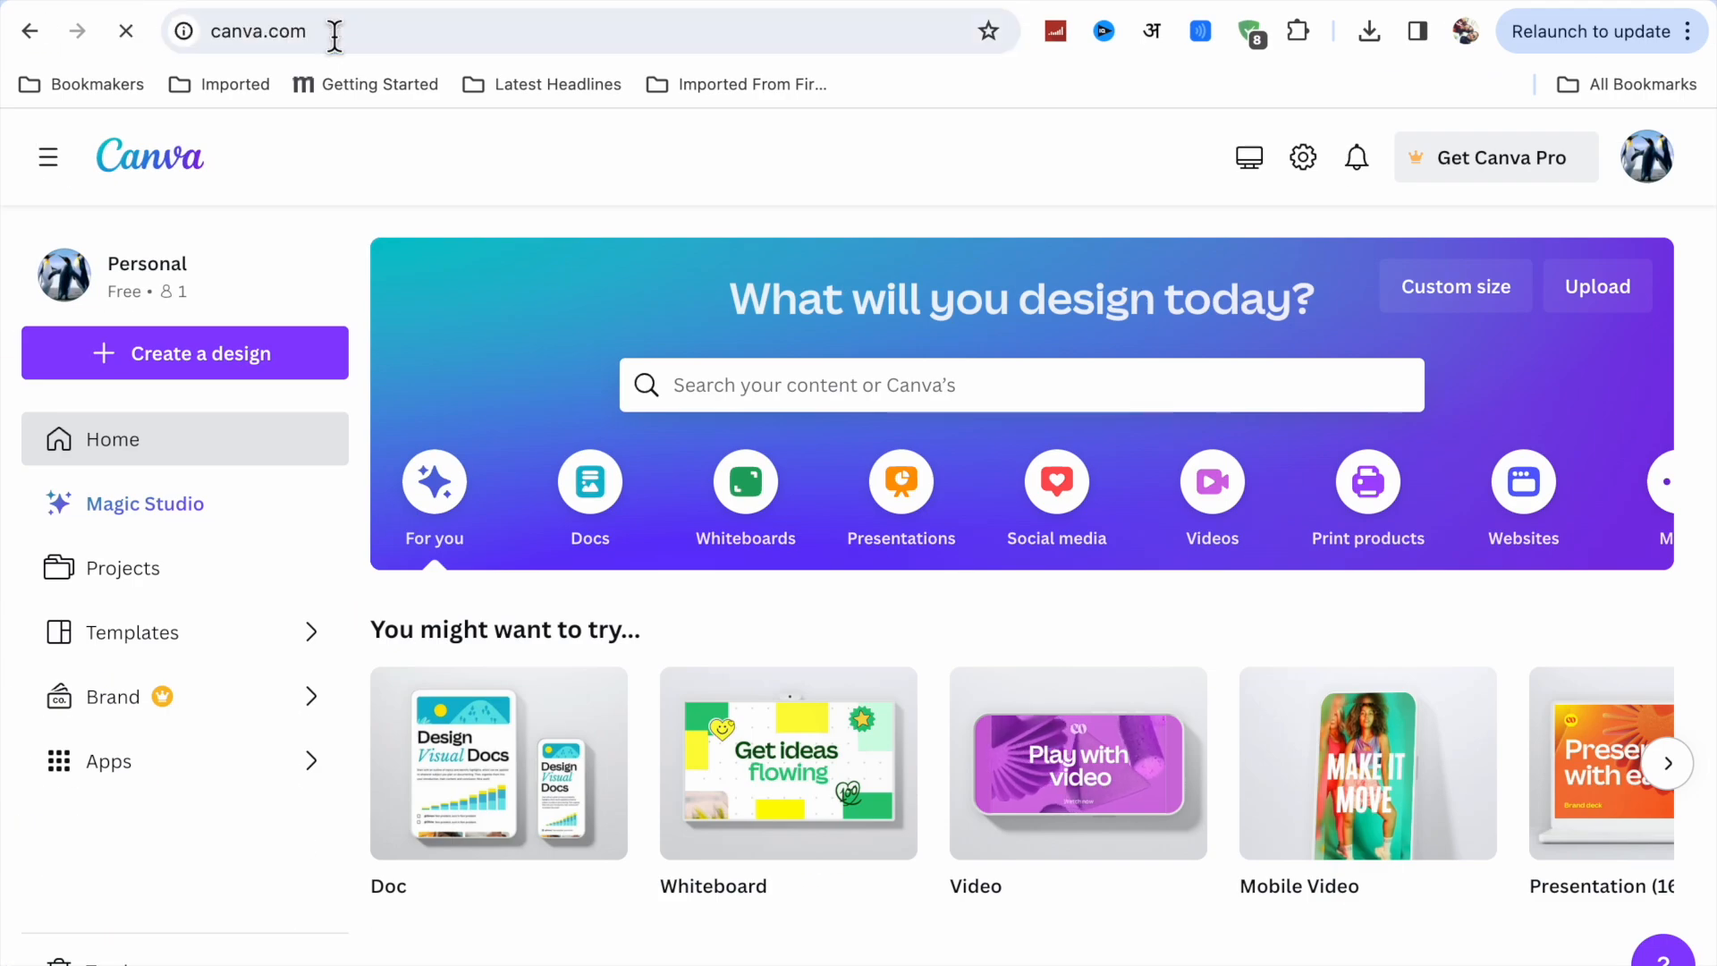
scroll(799, 802, right, 1)
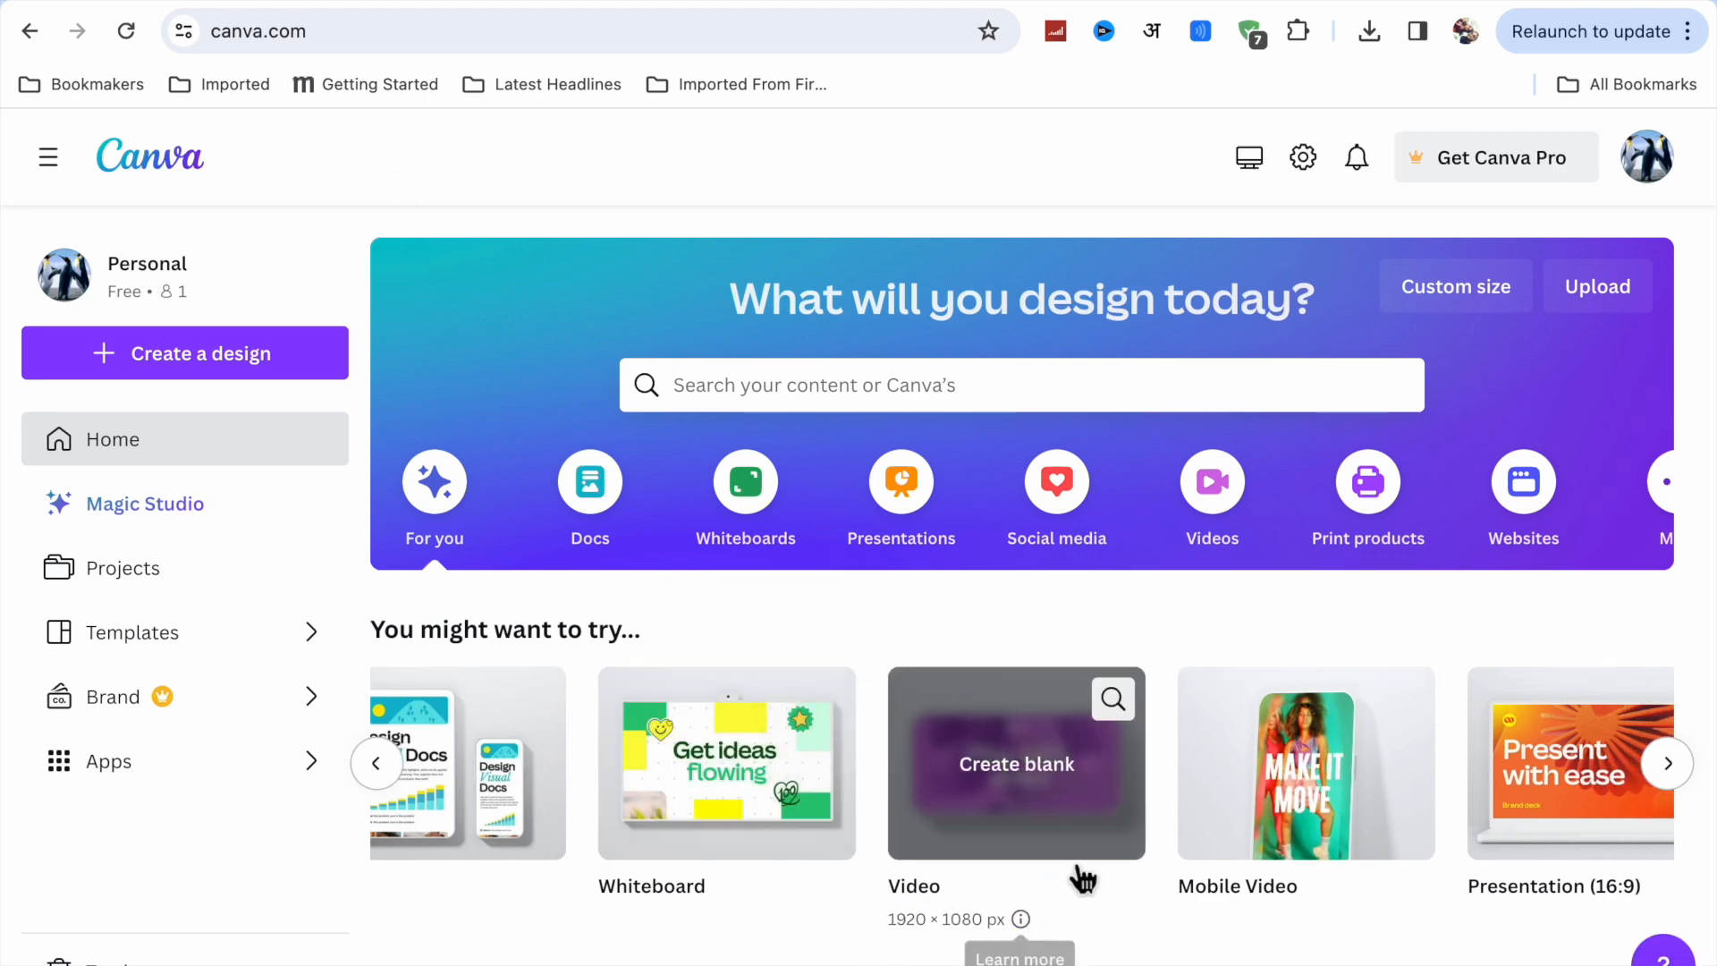
click(1020, 792)
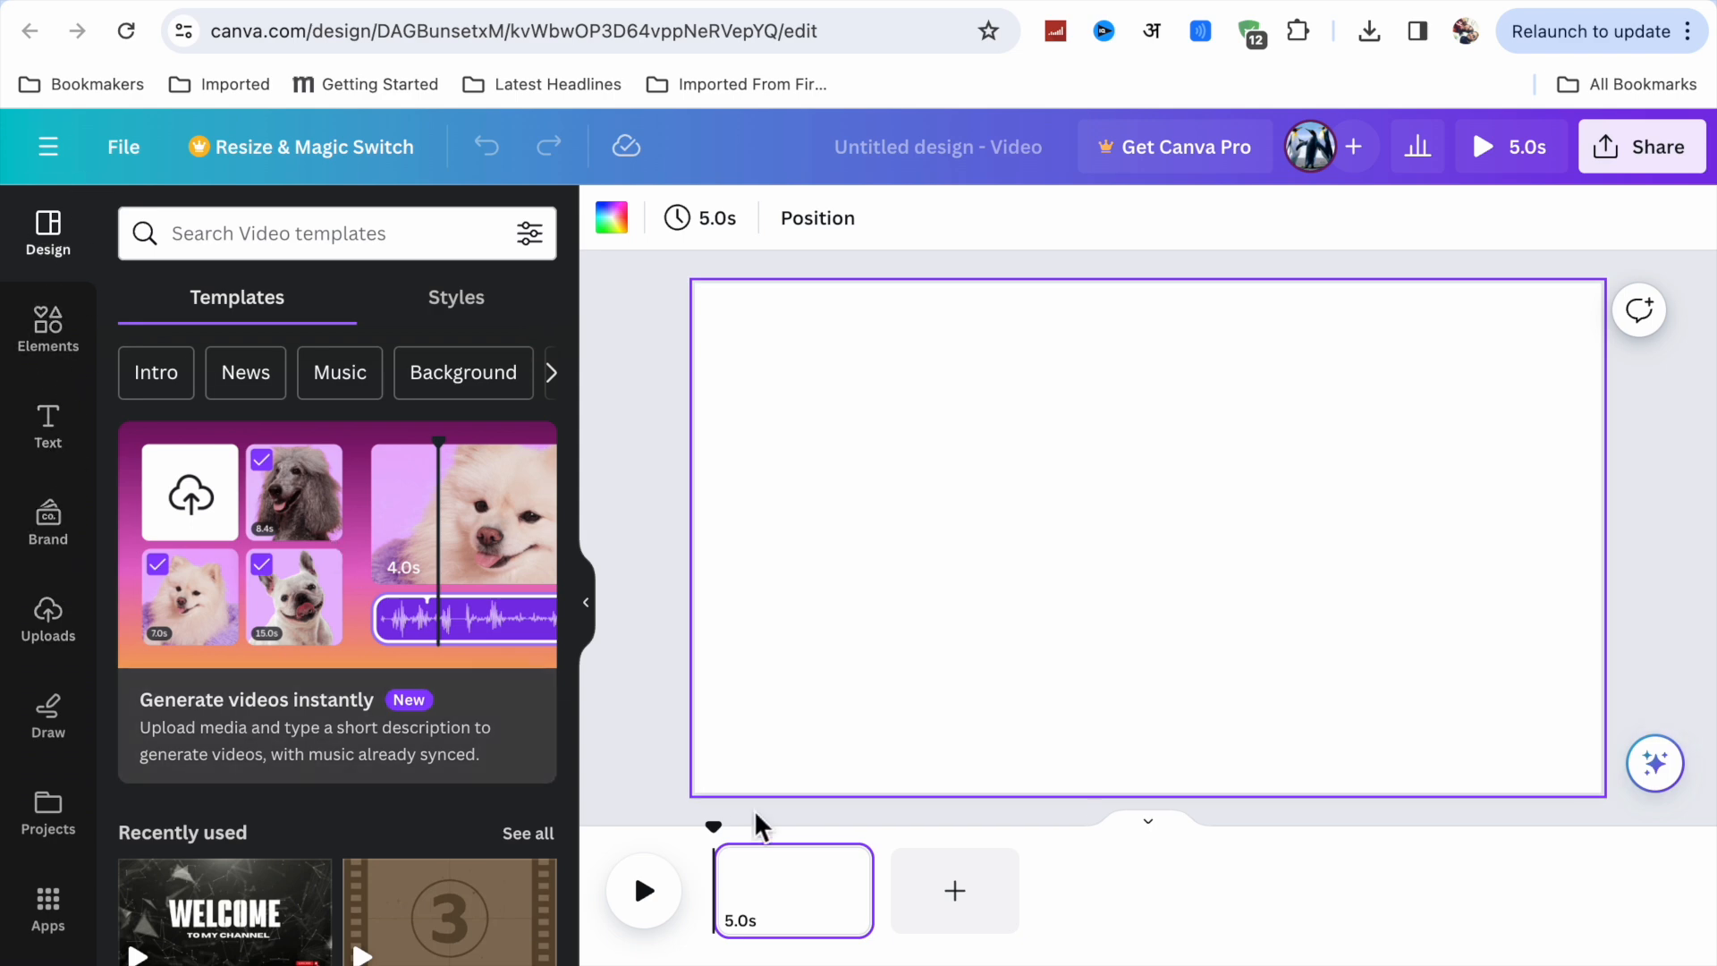
click(663, 921)
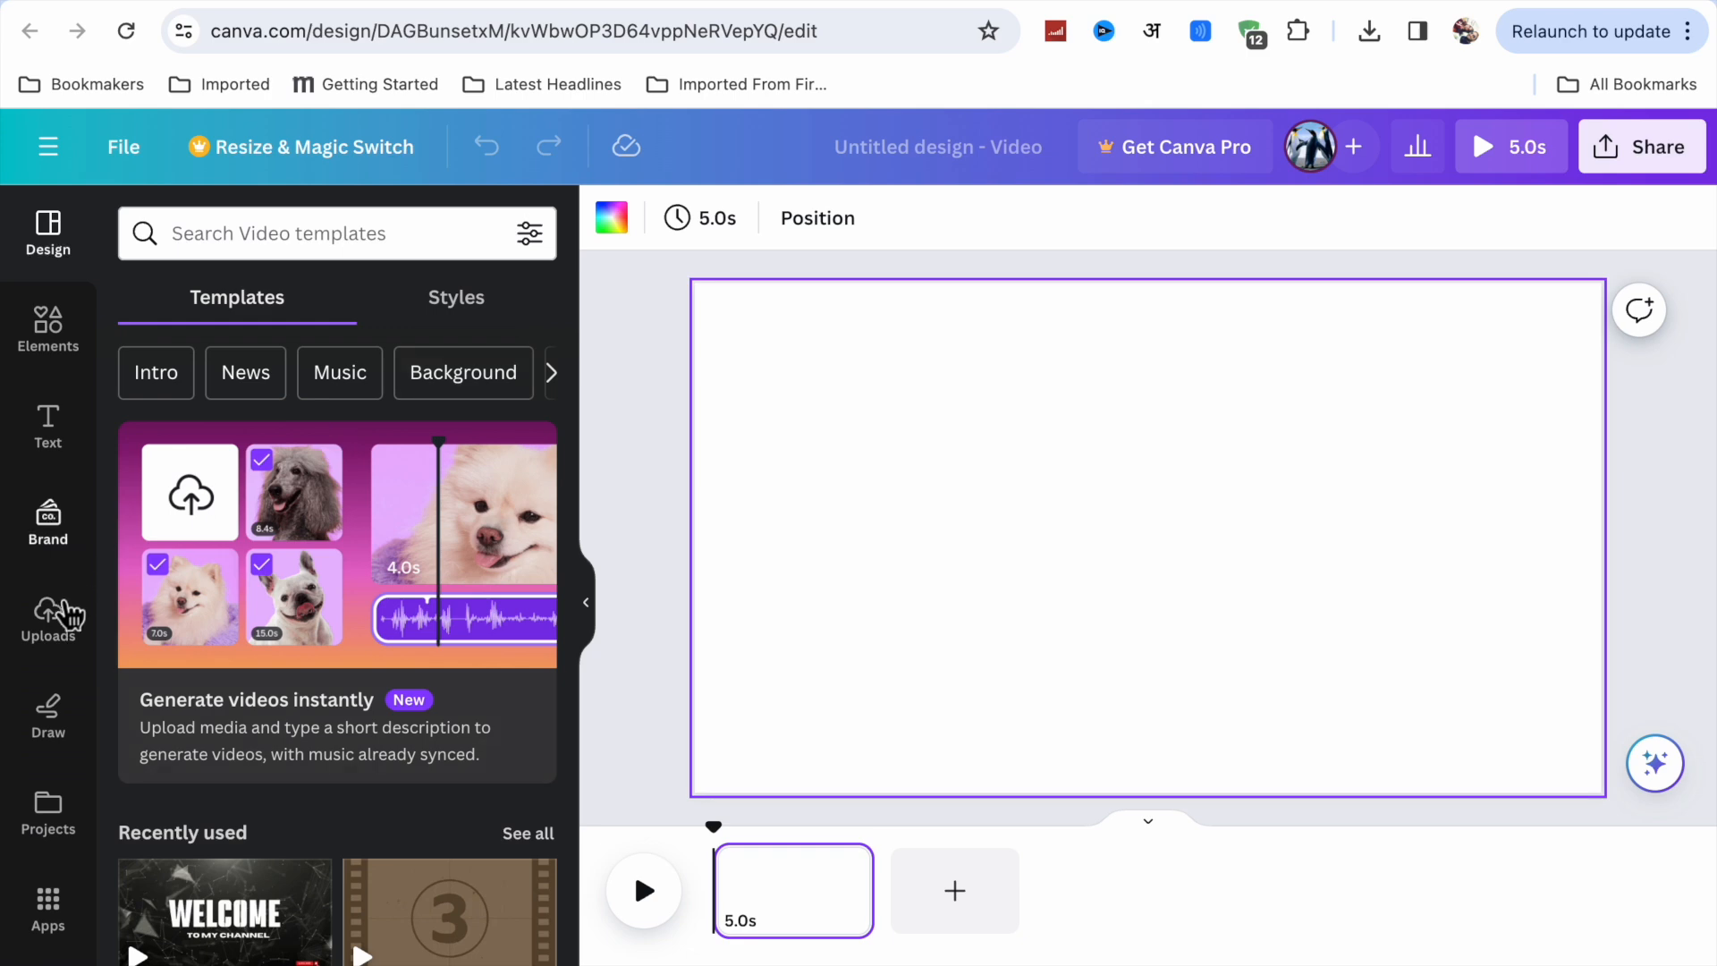
- Add the uploaded city road image with trees to the page and enlarge it to fill the whole page
click(65, 619)
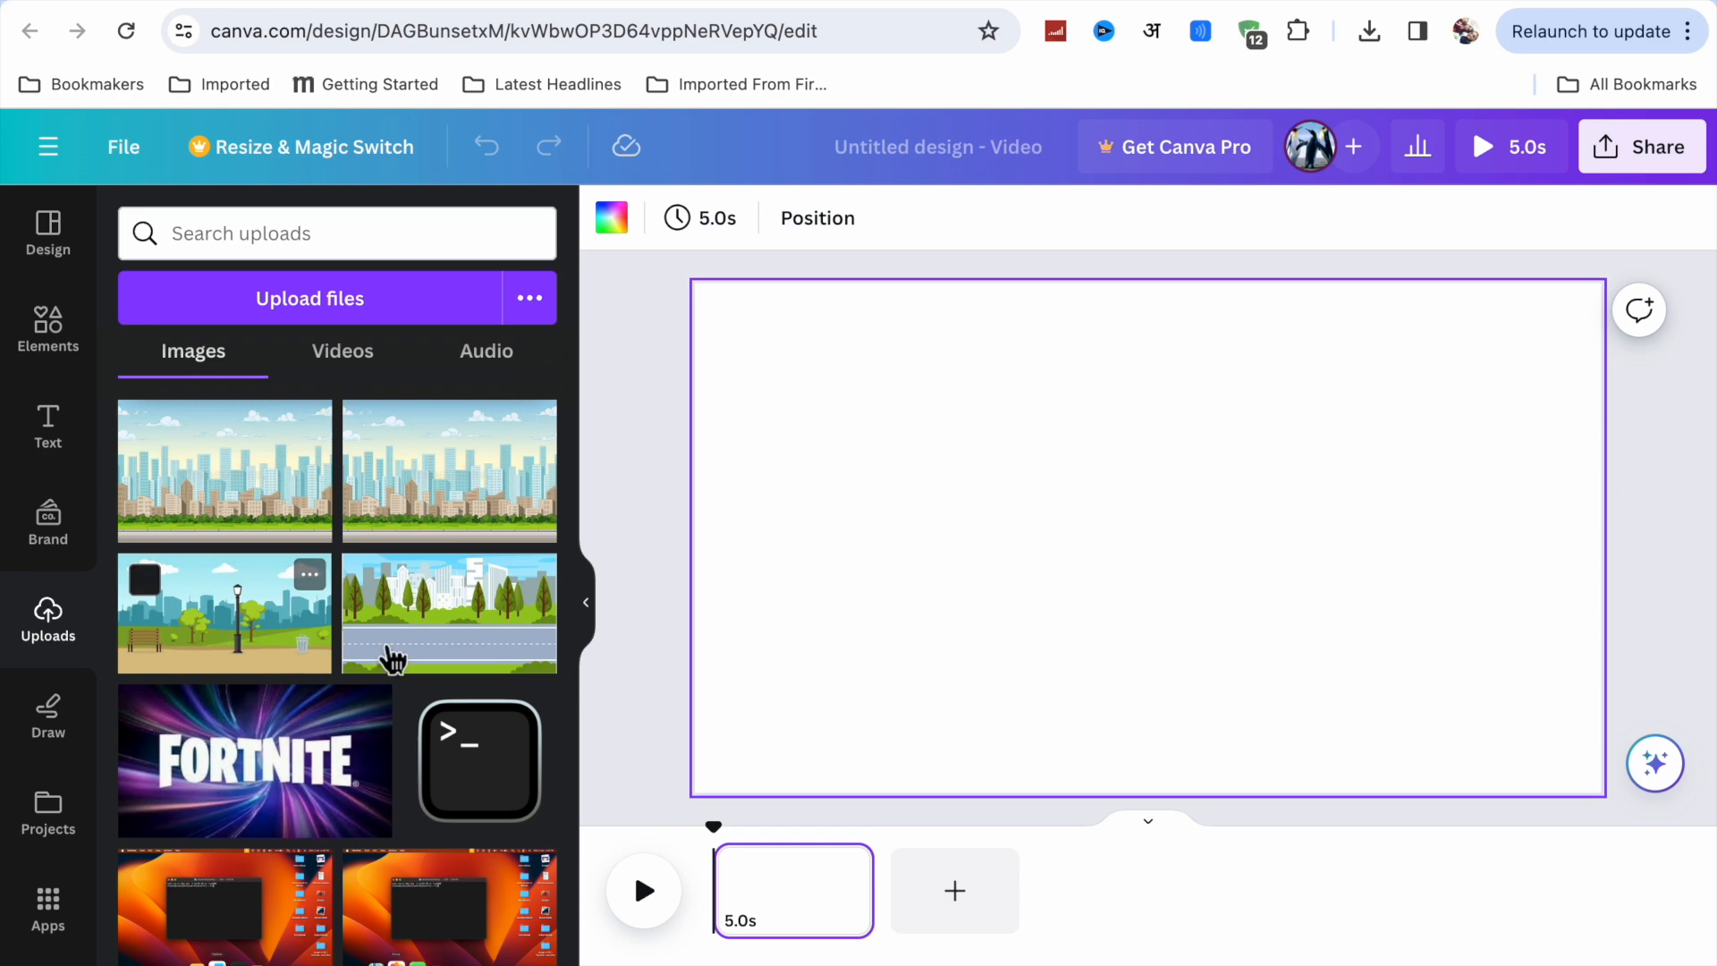
click(420, 644)
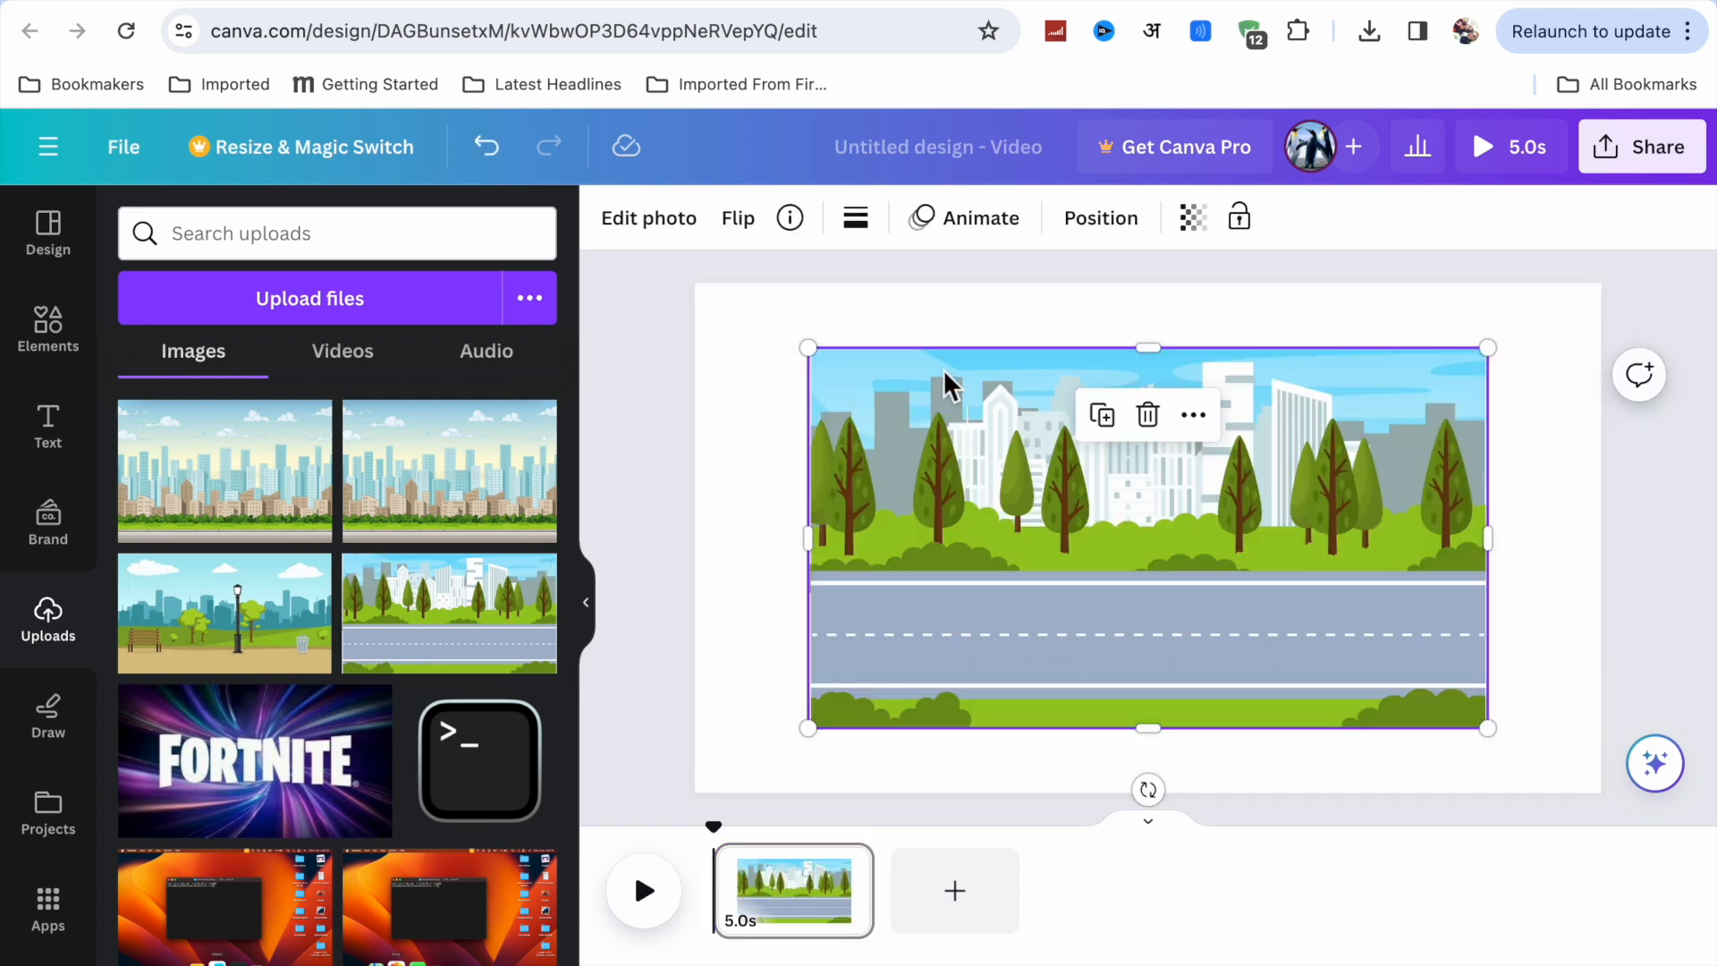
drag(808, 347, 694, 284)
drag(1489, 730, 1634, 769)
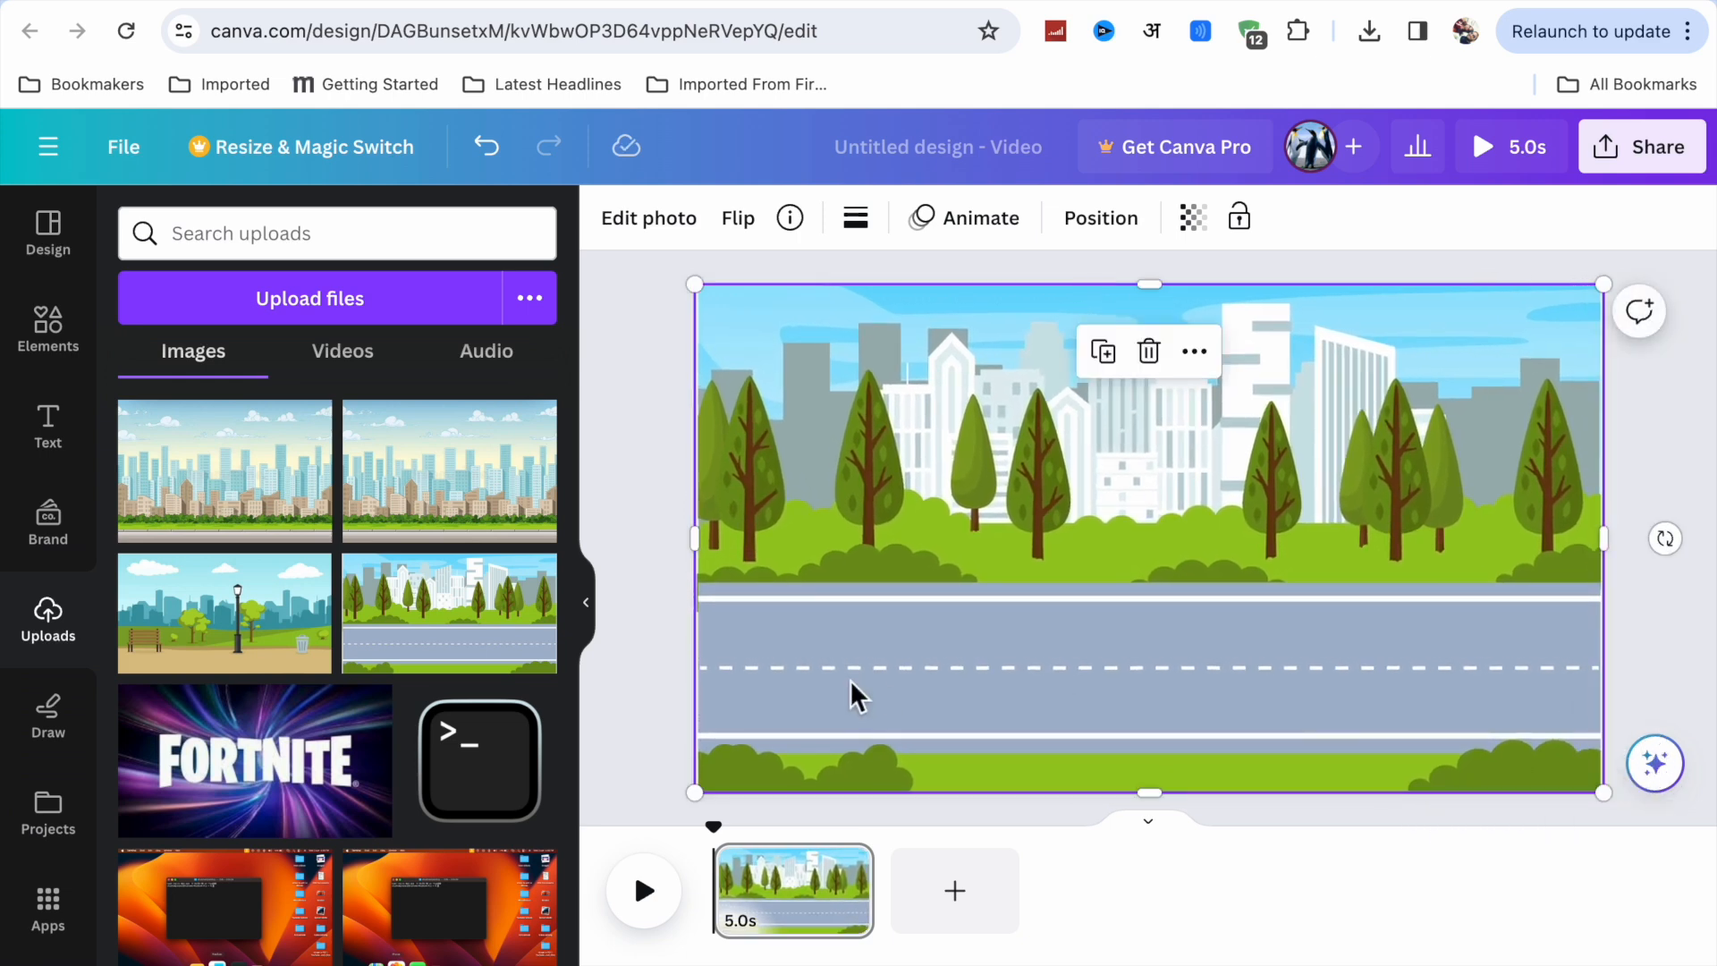
click(652, 574)
- Search the elements for "walking", show only graphics, and filter them to animated ones
click(70, 344)
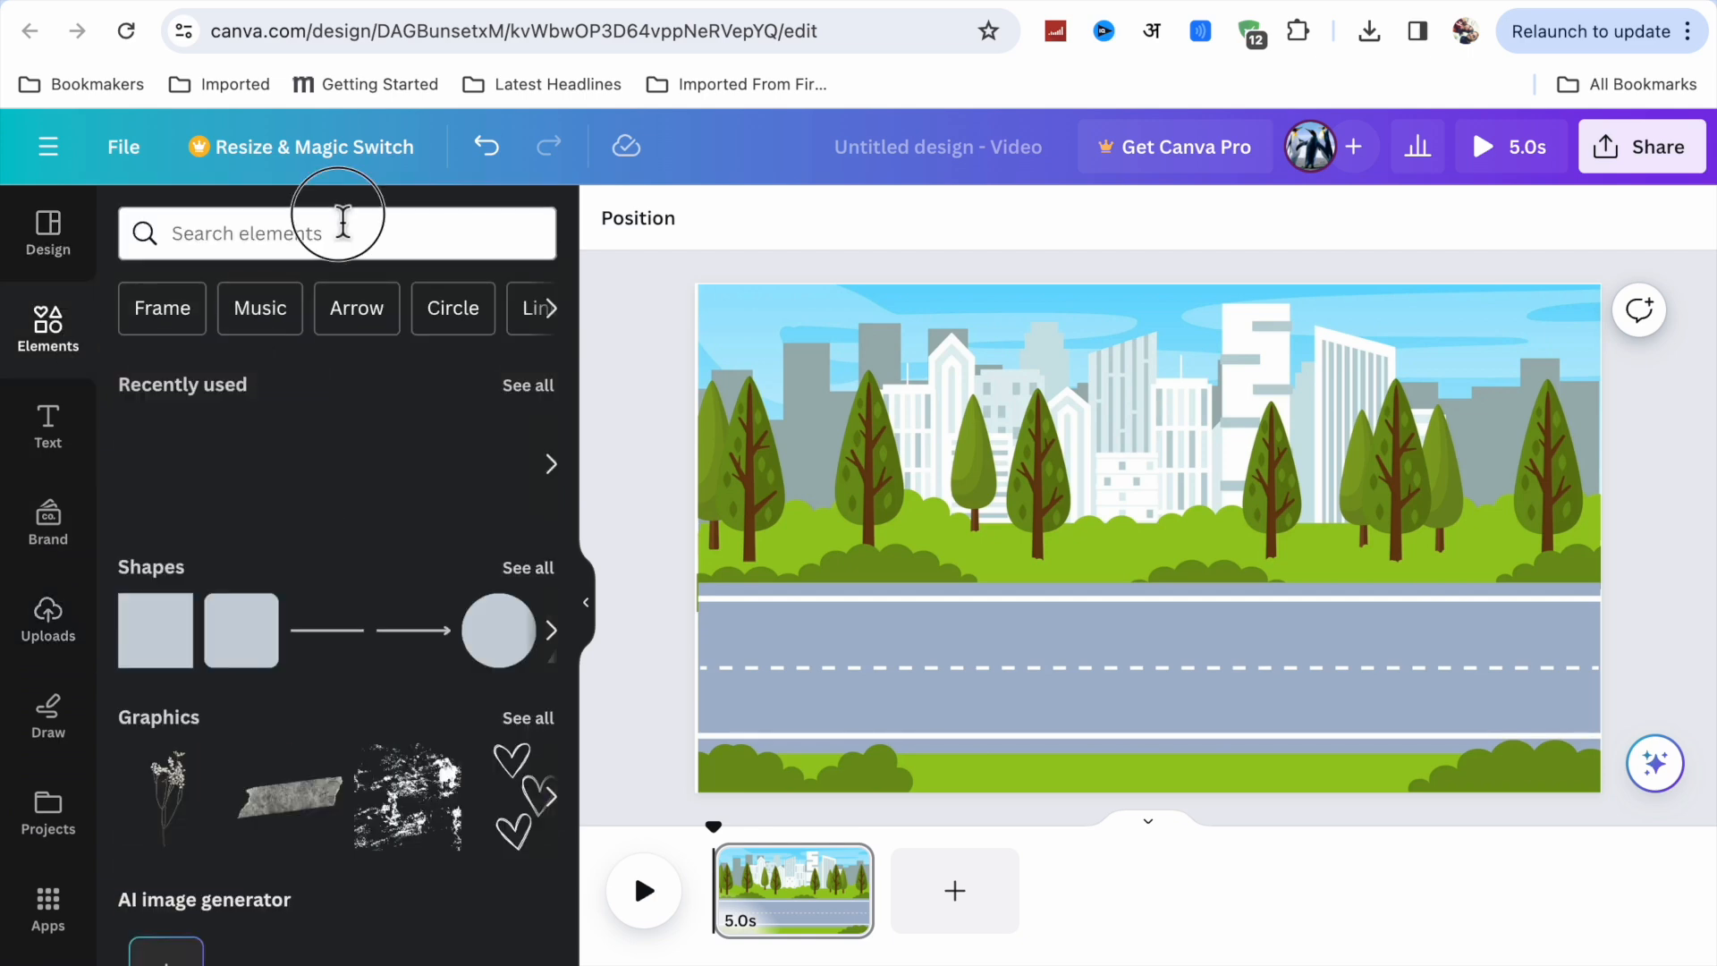
click(342, 234)
text(walking)
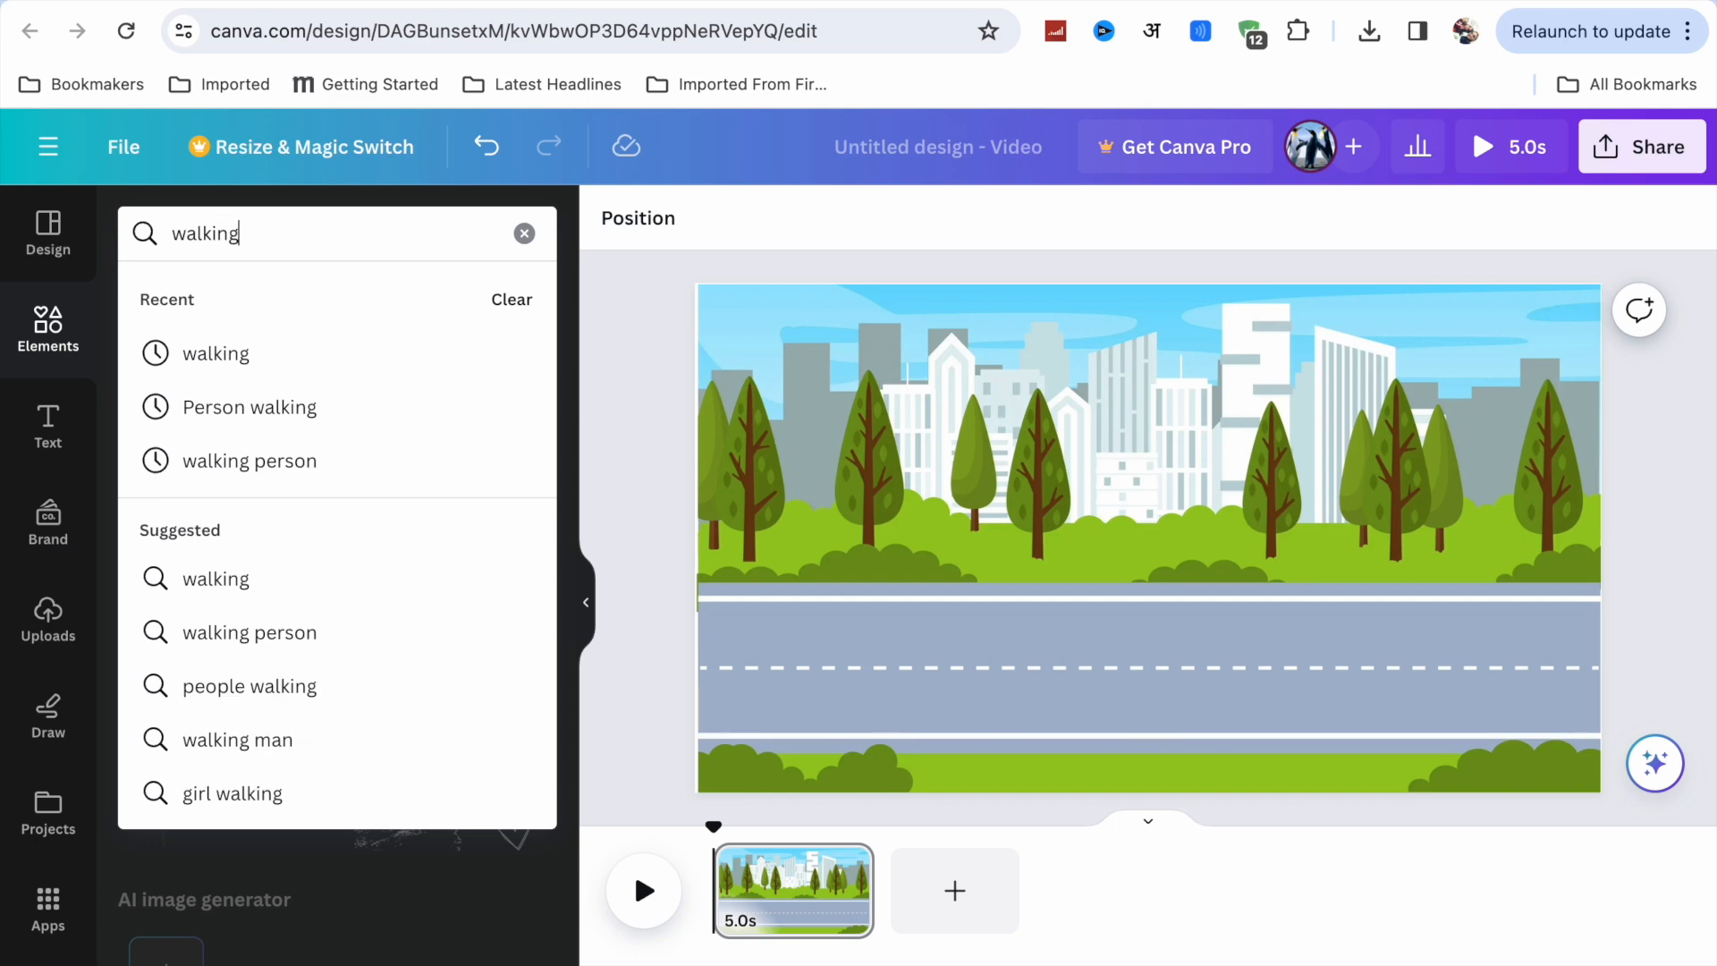
key(Return)
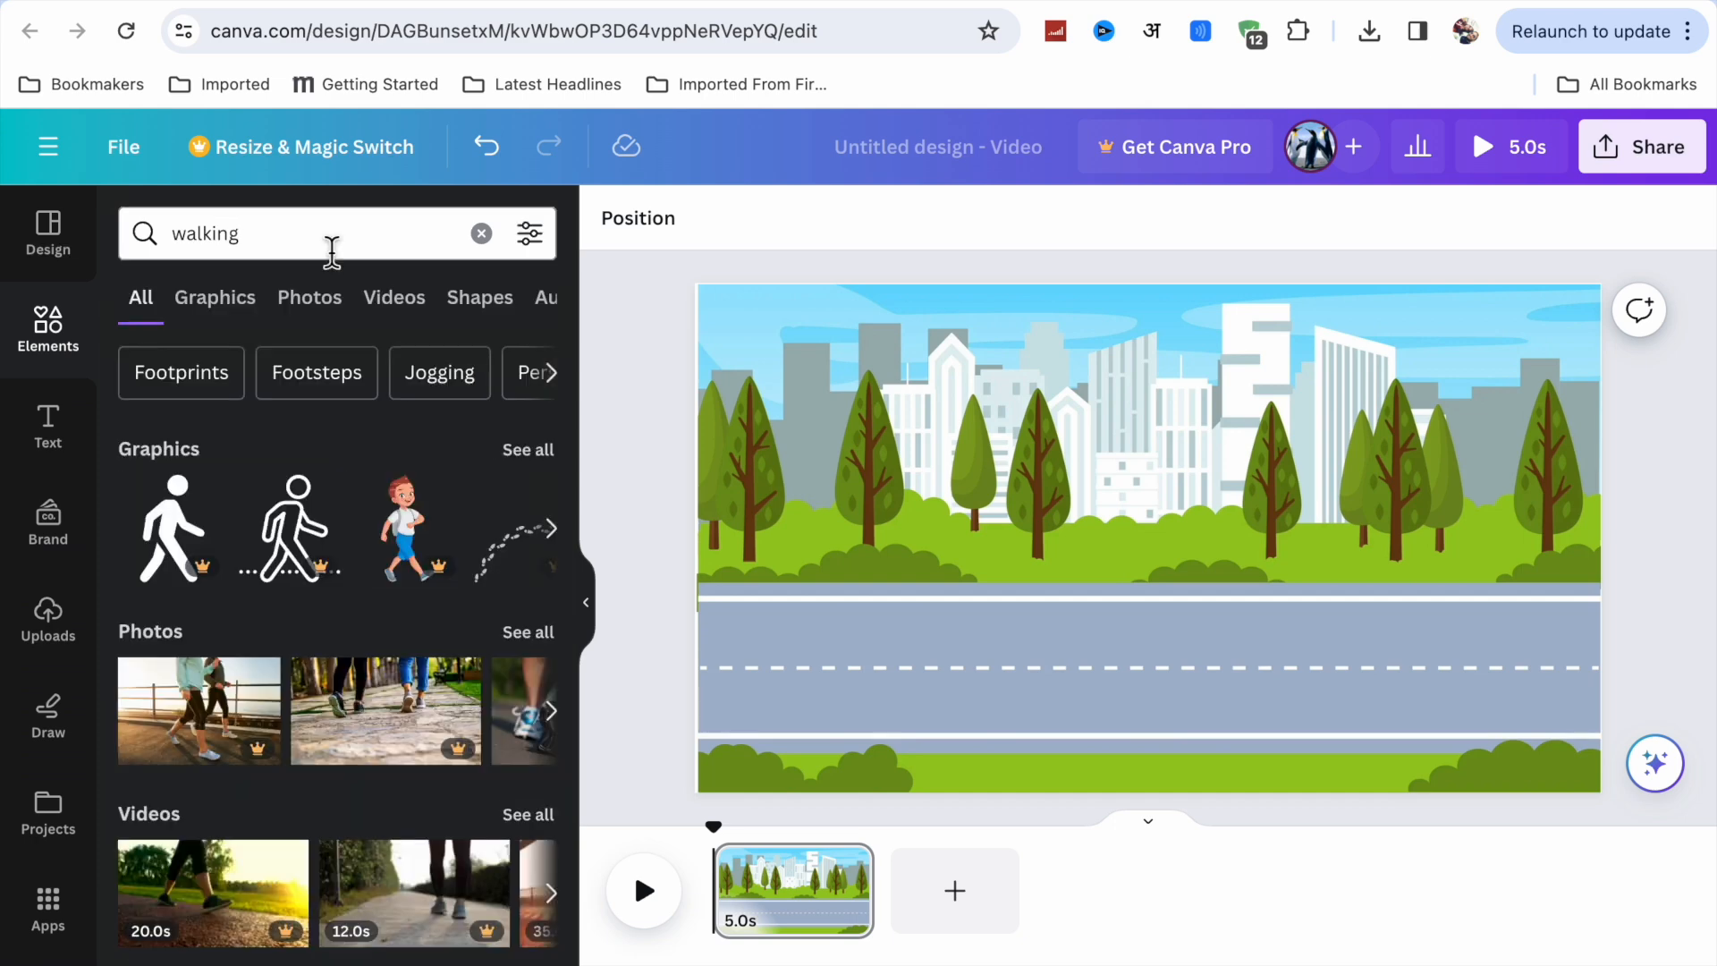
click(550, 456)
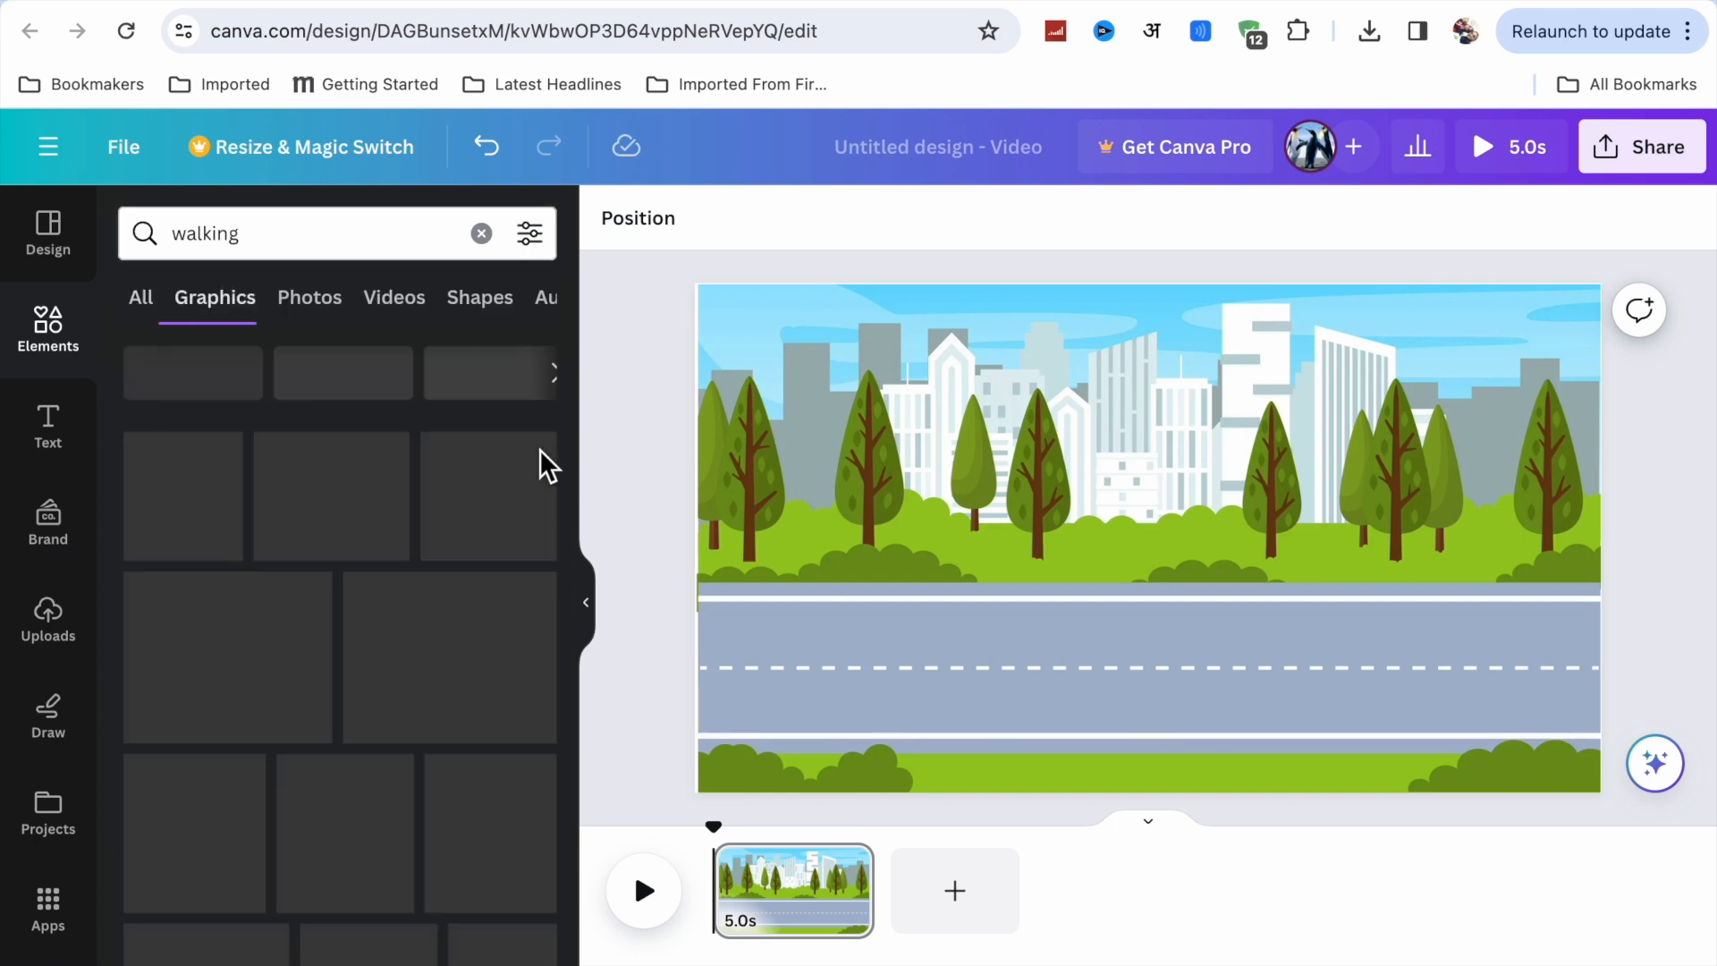
click(537, 237)
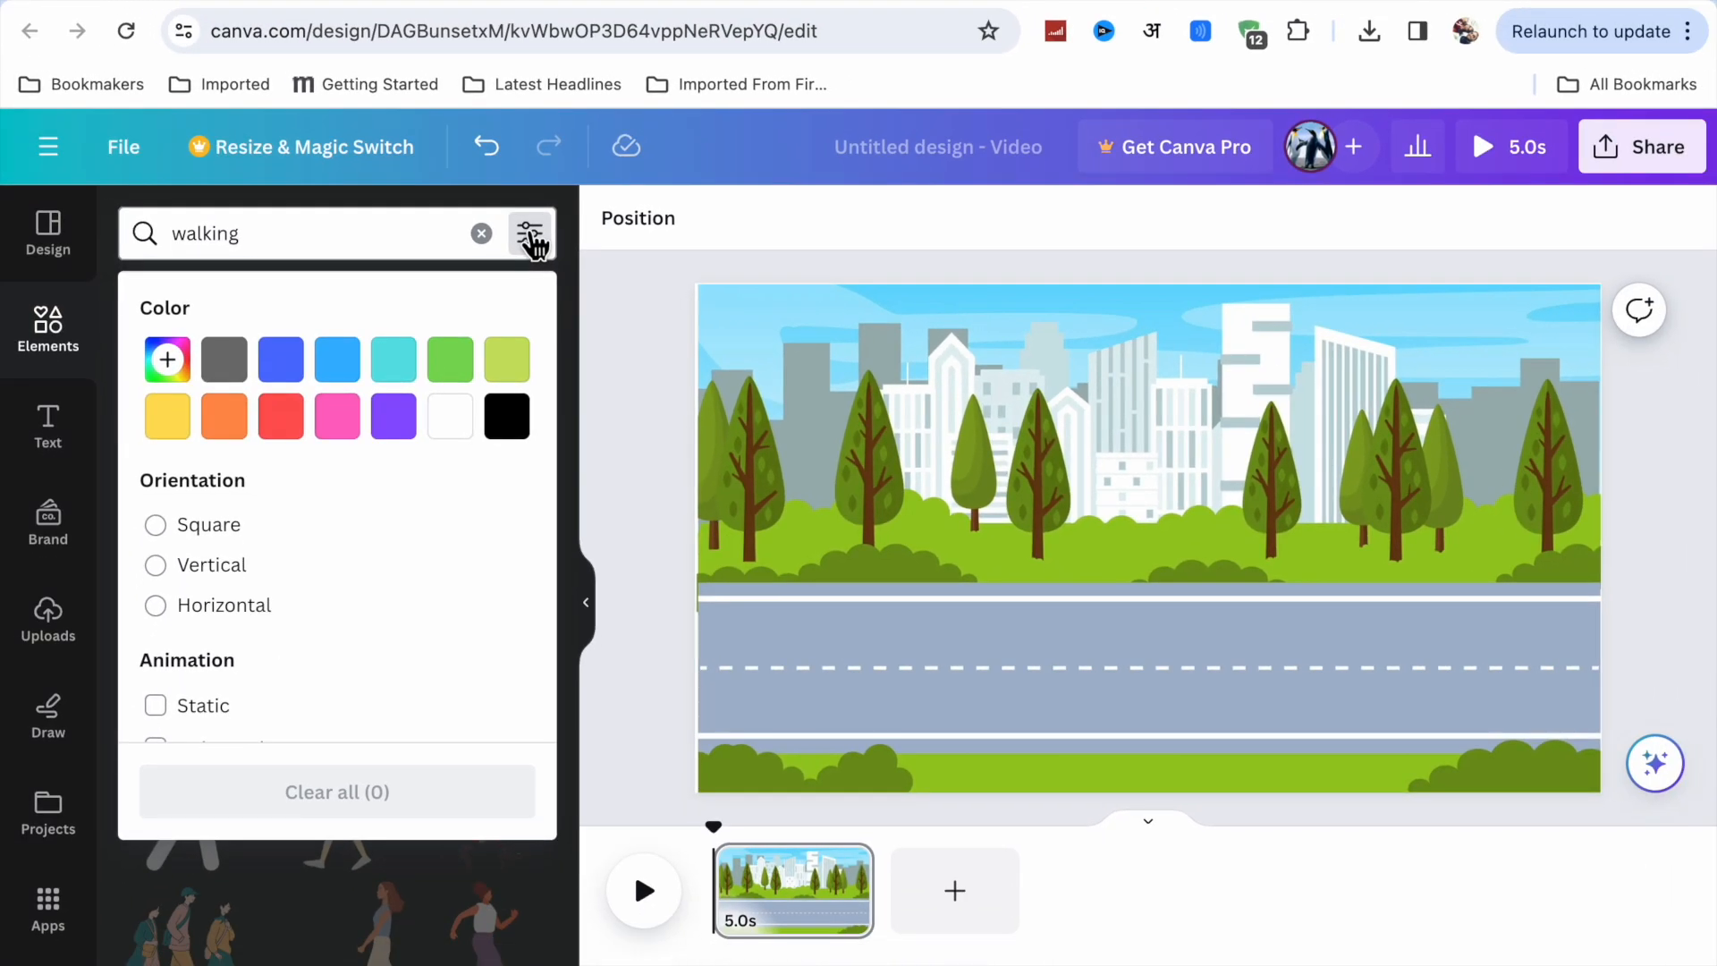
scroll(280, 670, down, 2)
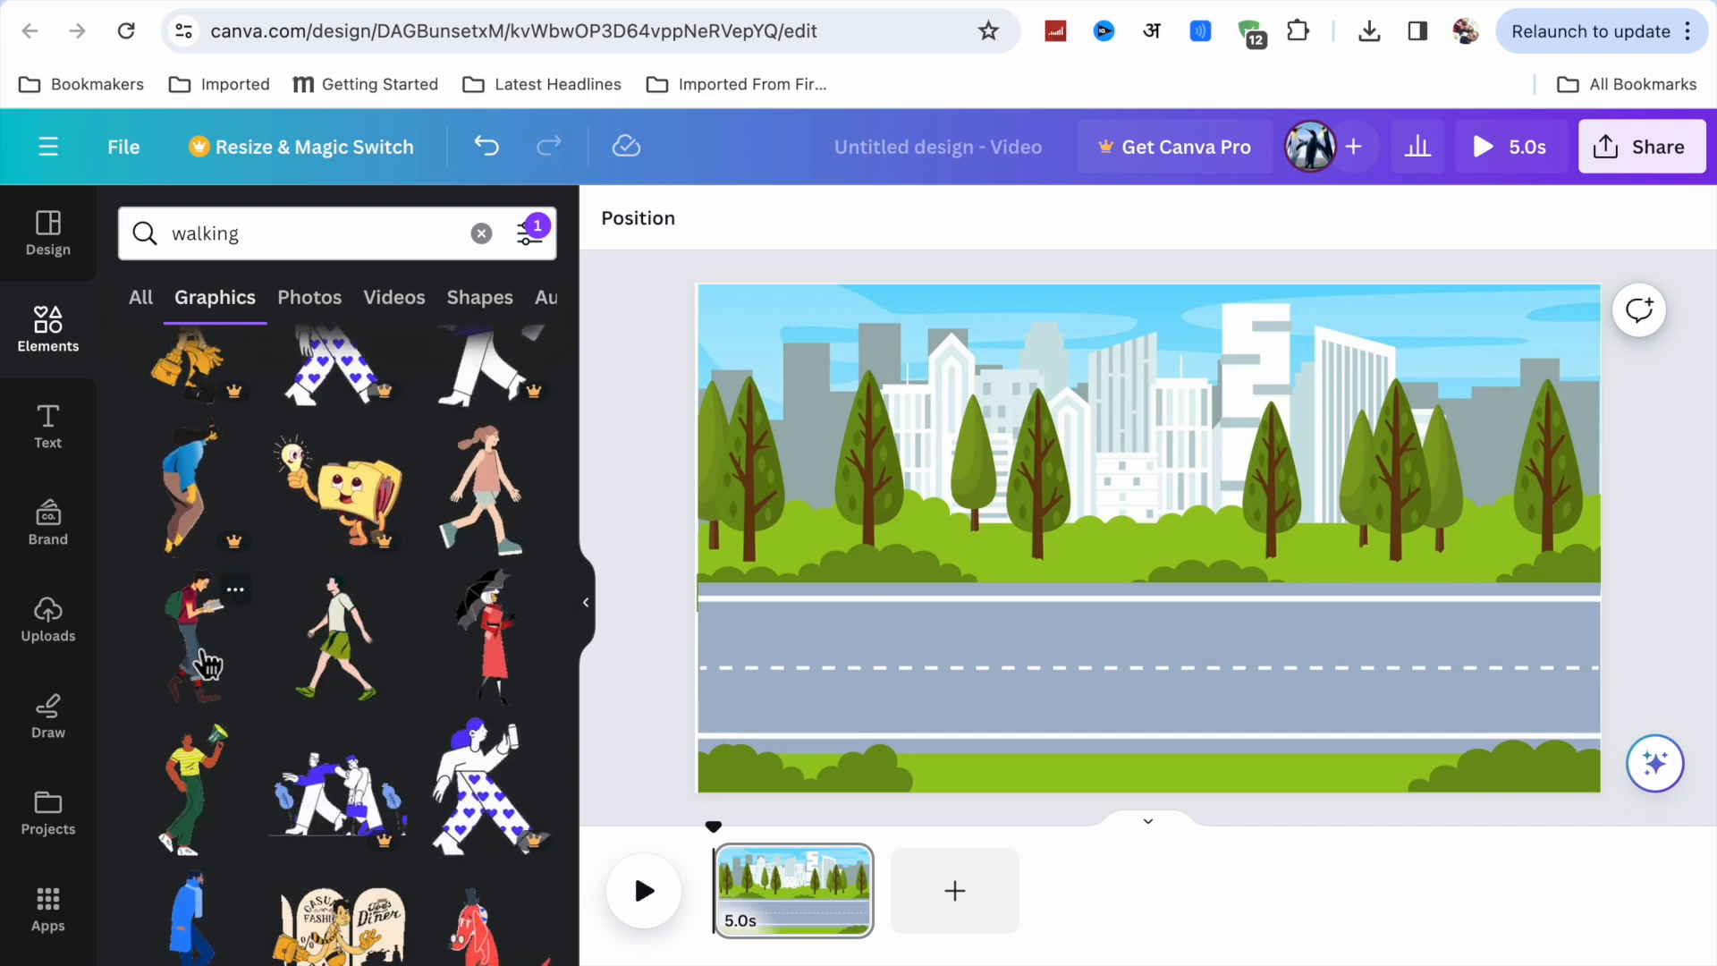
- Add the walking man with backpack and book, scaled down and placed on the road at the page's left edge
click(208, 664)
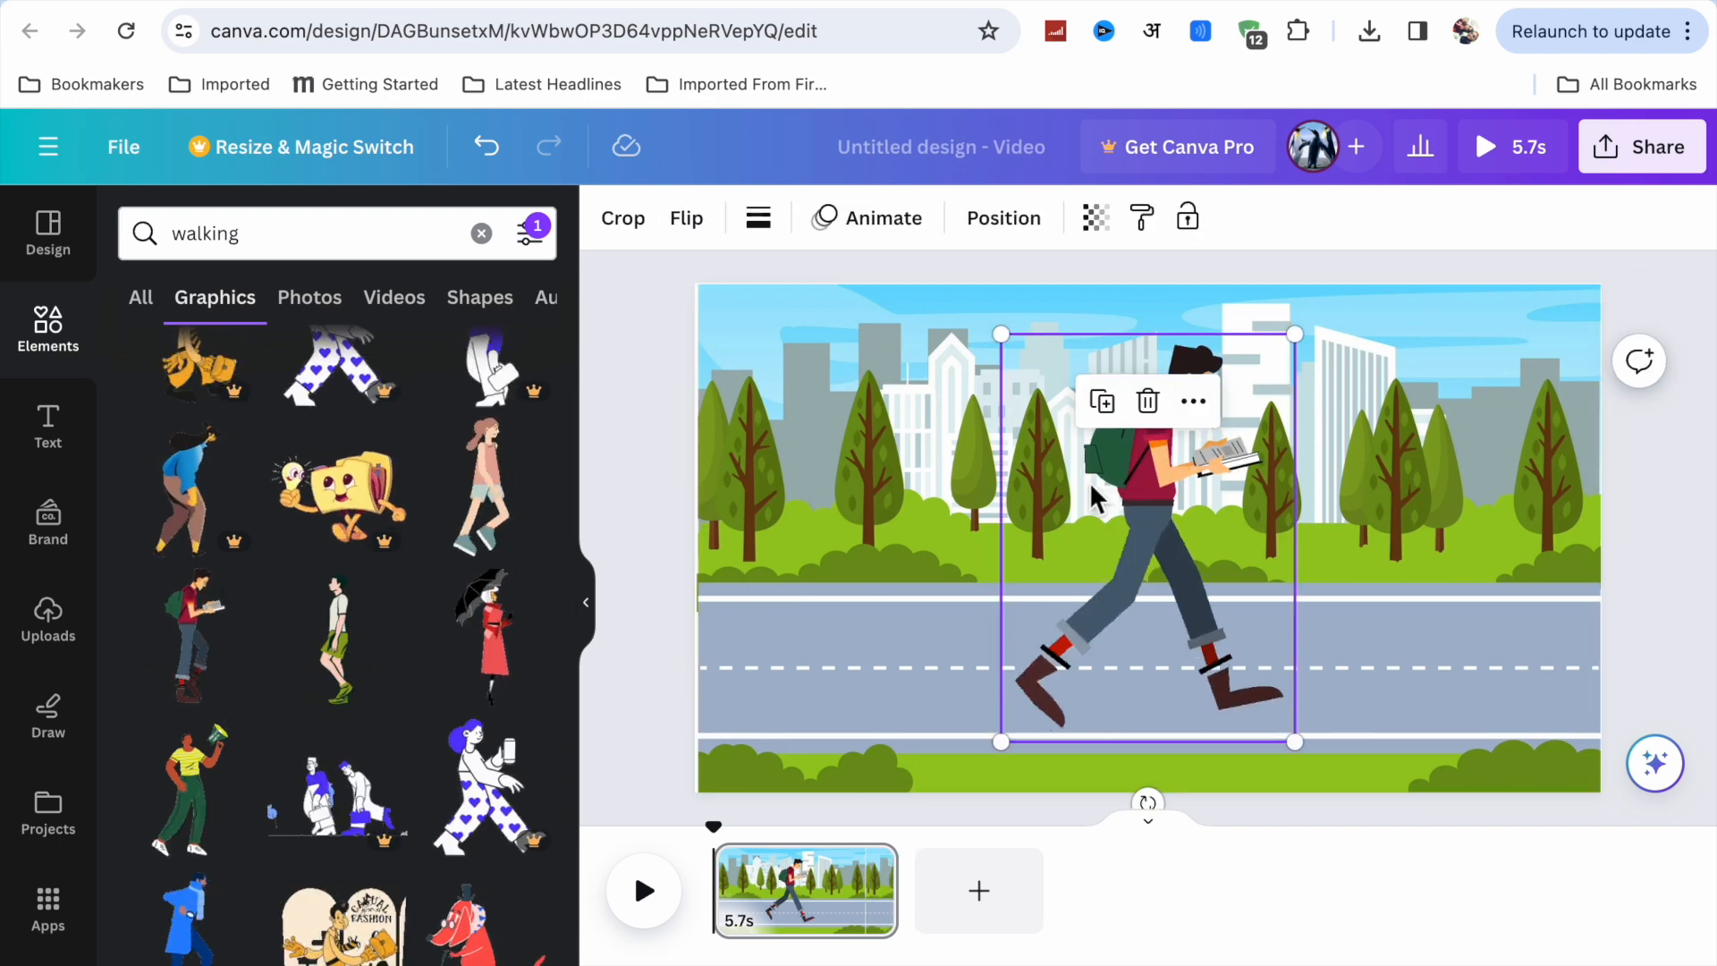
drag(1003, 335, 1065, 429)
drag(1234, 572, 880, 587)
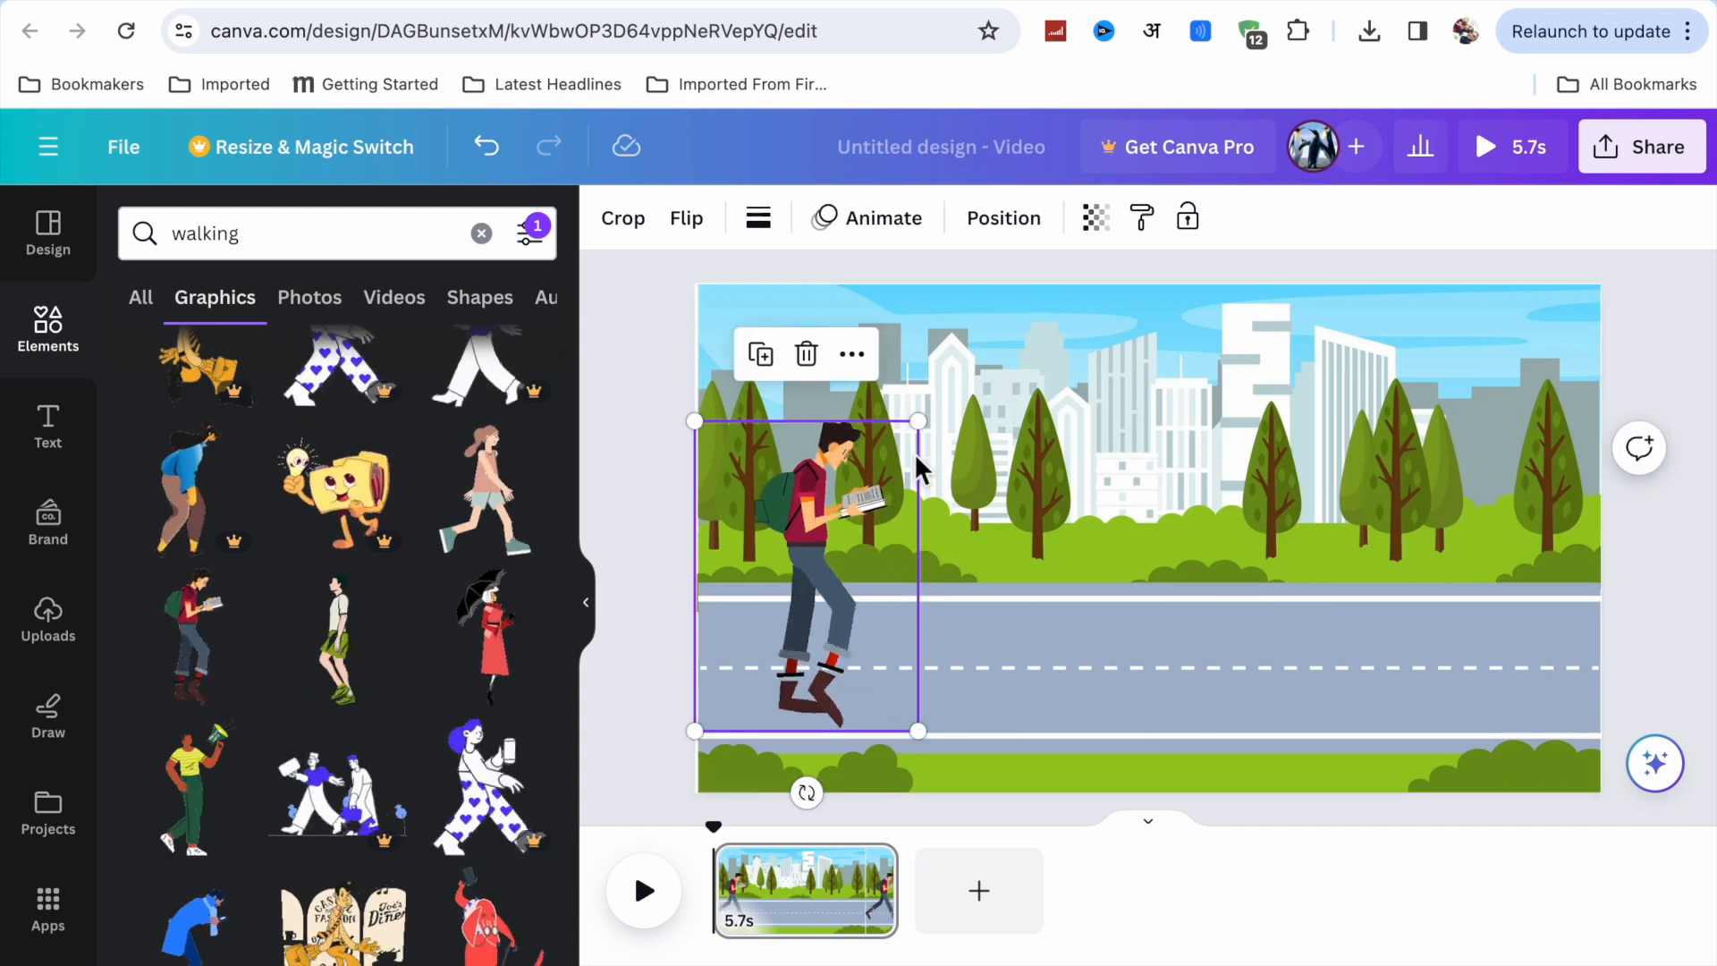
drag(918, 420, 938, 391)
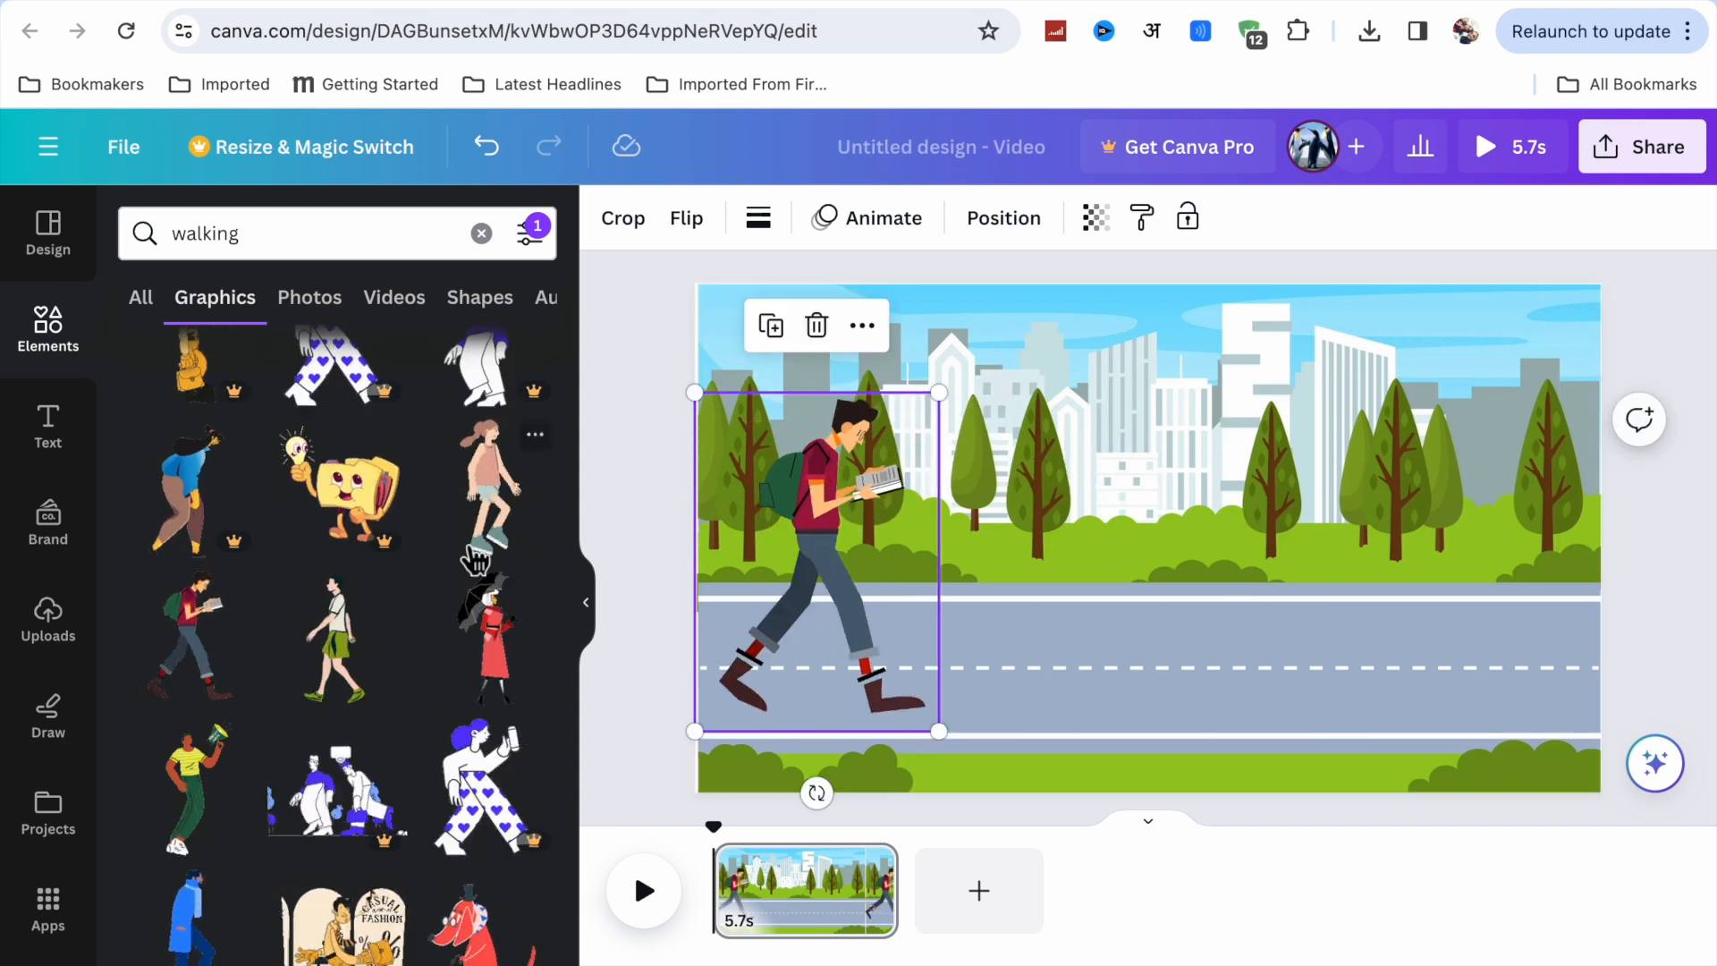
- Add the walking woman in the red coat with umbrella, scaled to the man's height and standing mid-road
click(508, 665)
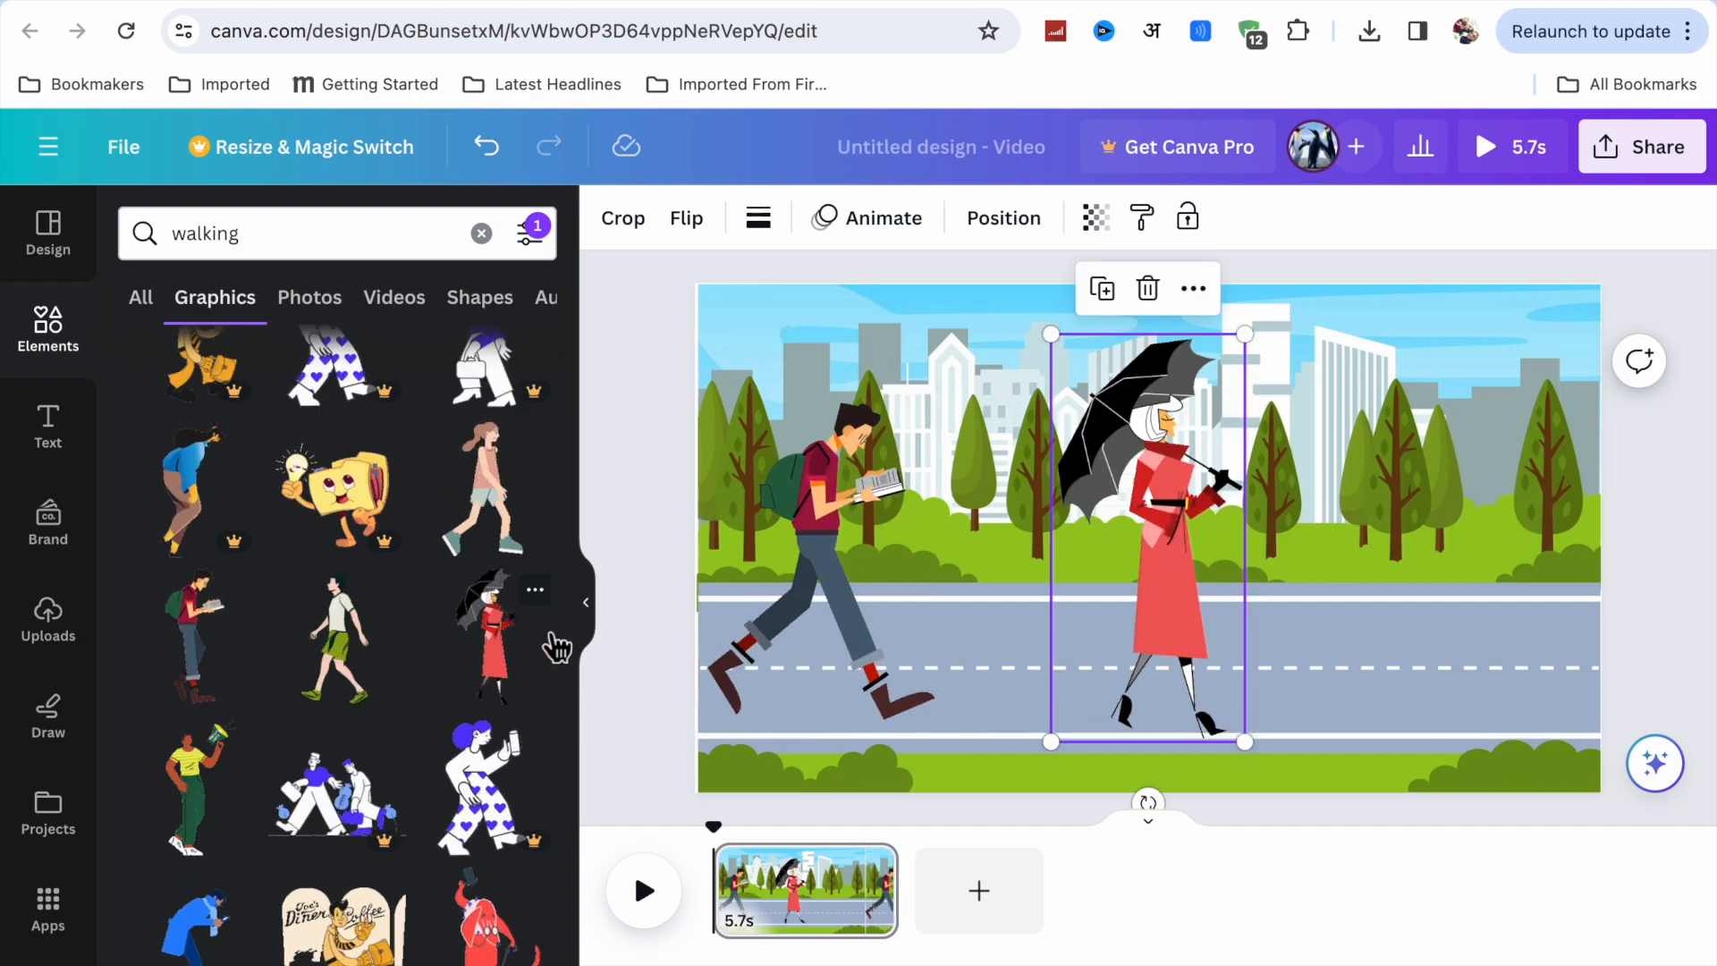
drag(1253, 338, 1204, 421)
drag(1140, 541, 1140, 512)
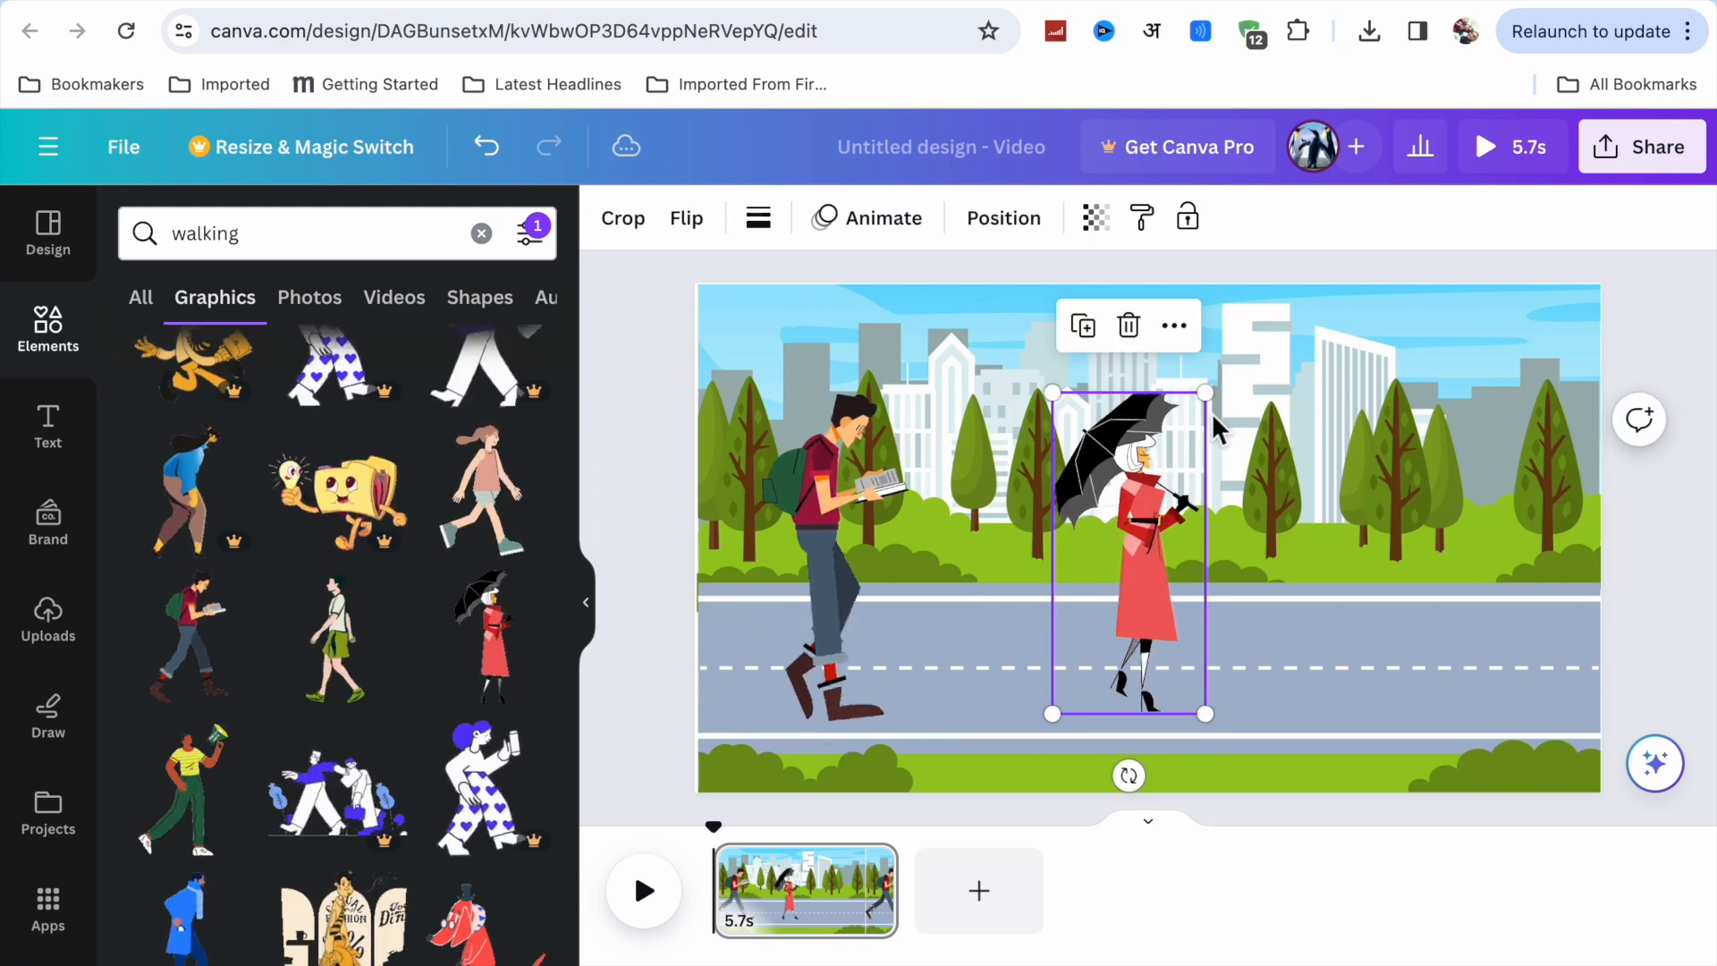
drag(1203, 378, 1245, 392)
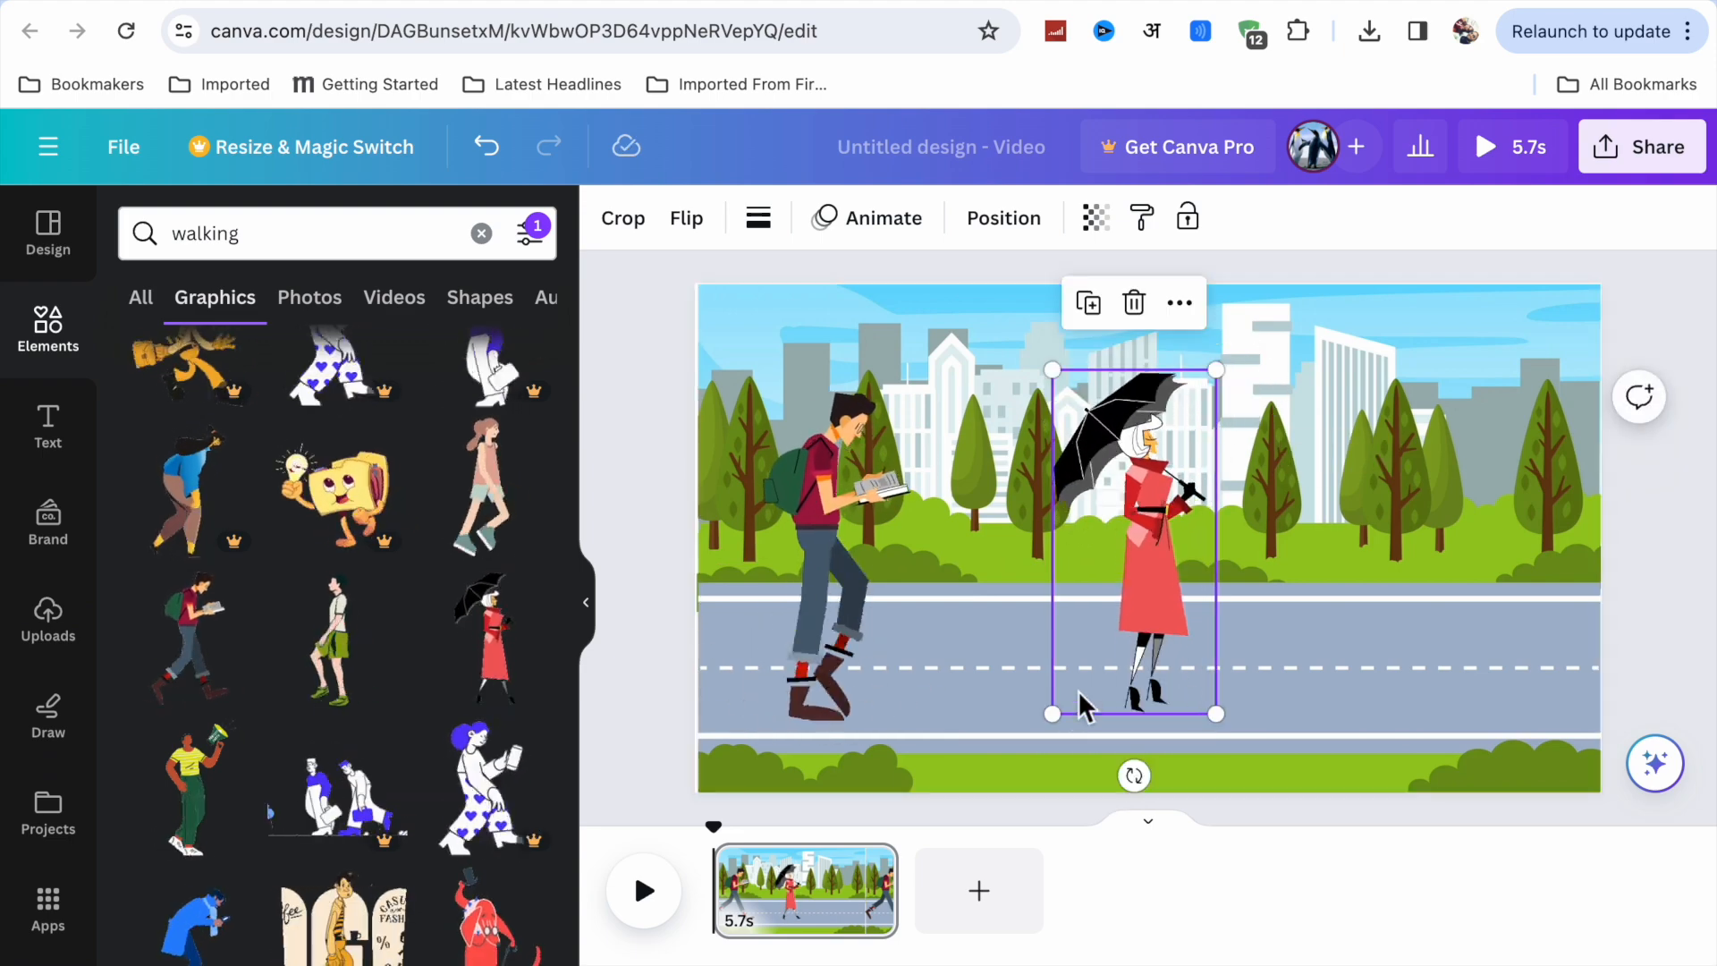
drag(1055, 716, 1045, 732)
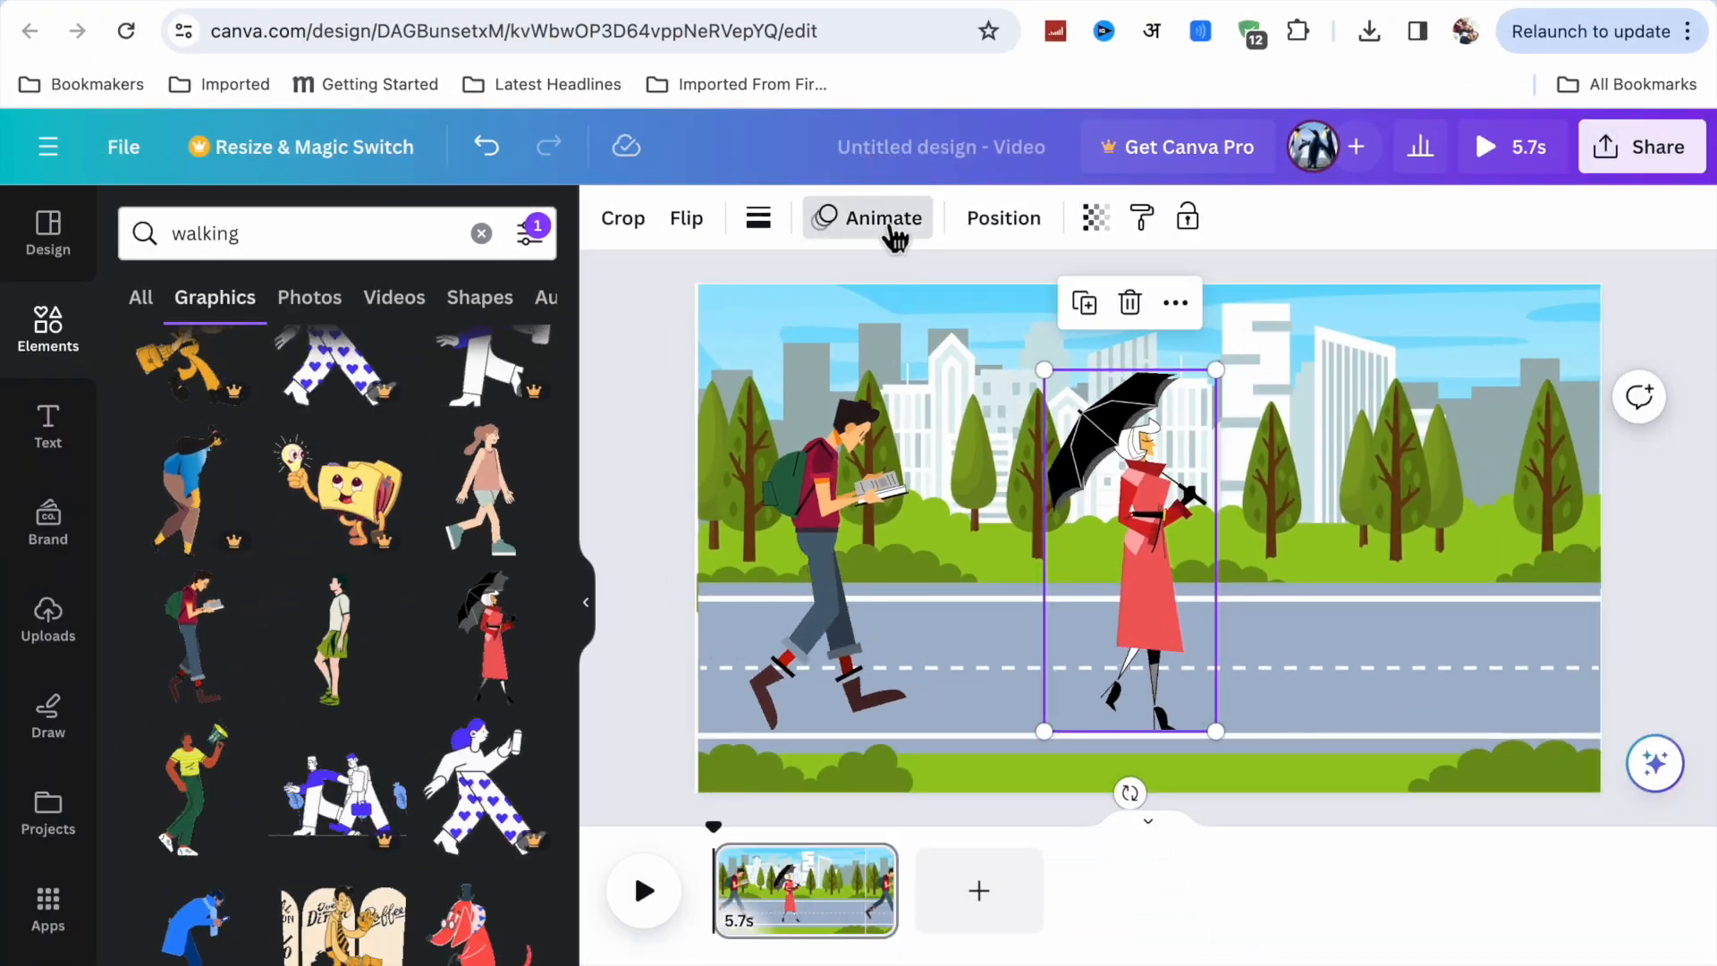
- Shrink the walking man slightly and give him a custom animation path rightward along the road with the Steady movement style
click(893, 225)
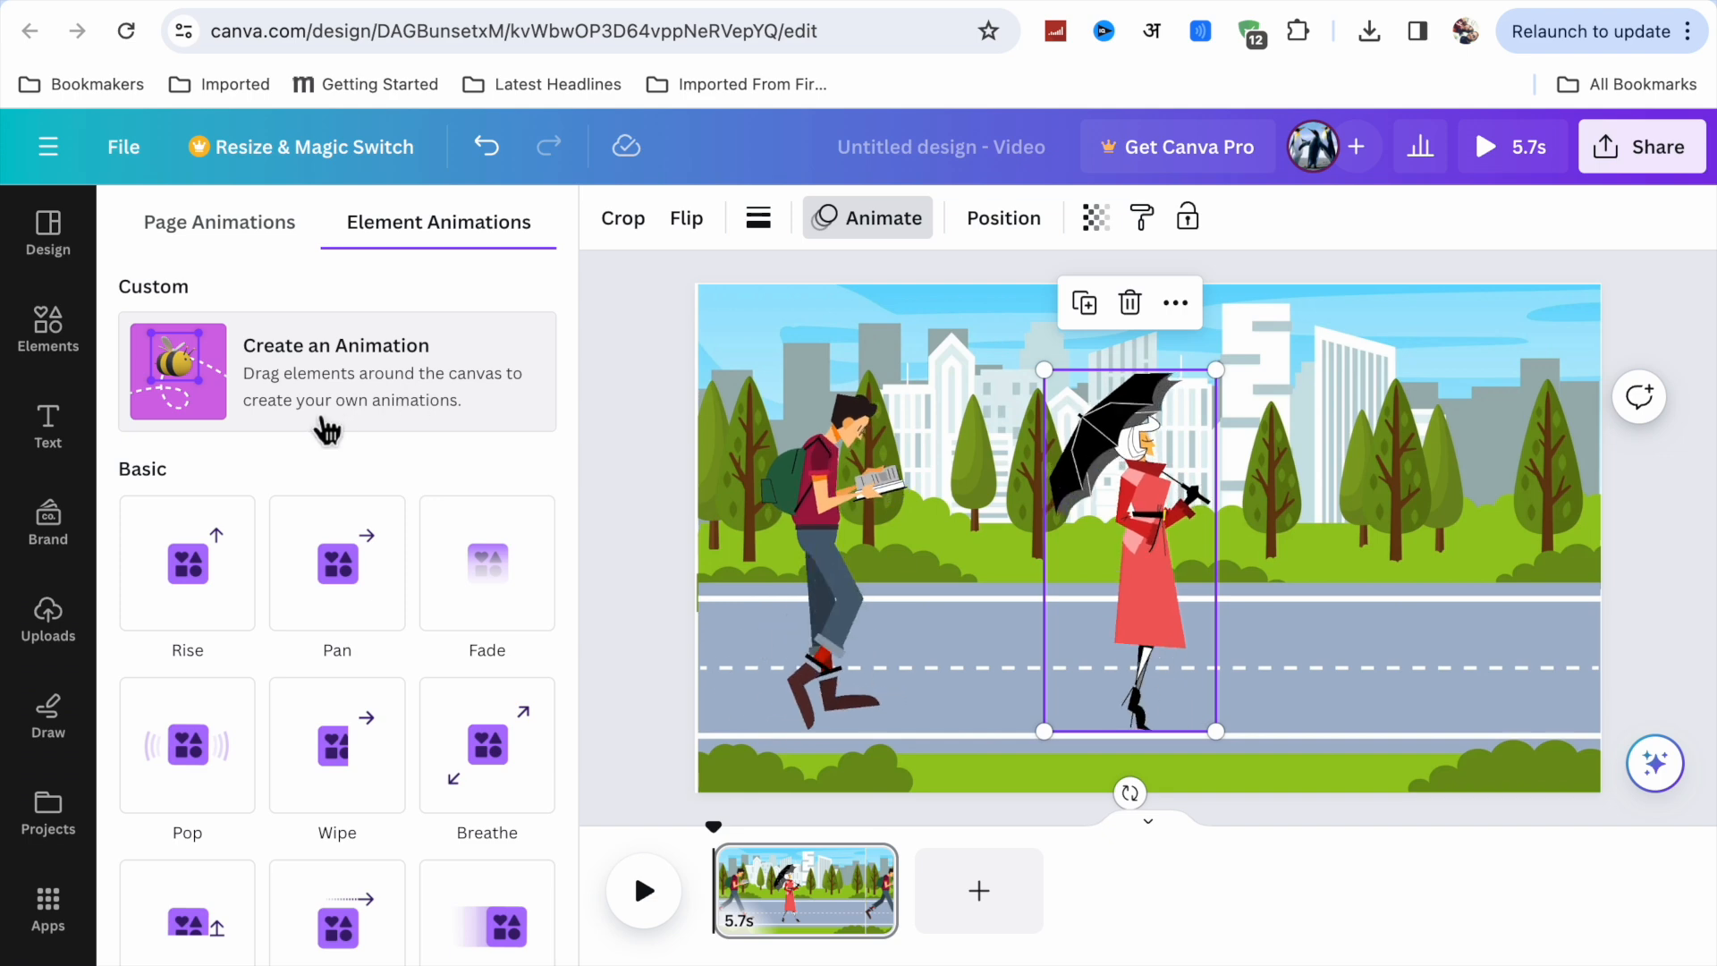
click(868, 598)
mouse_move(939, 392)
mouse_down()
mouse_move(921, 411)
mouse_move(955, 369)
mouse_move(934, 400)
mouse_up()
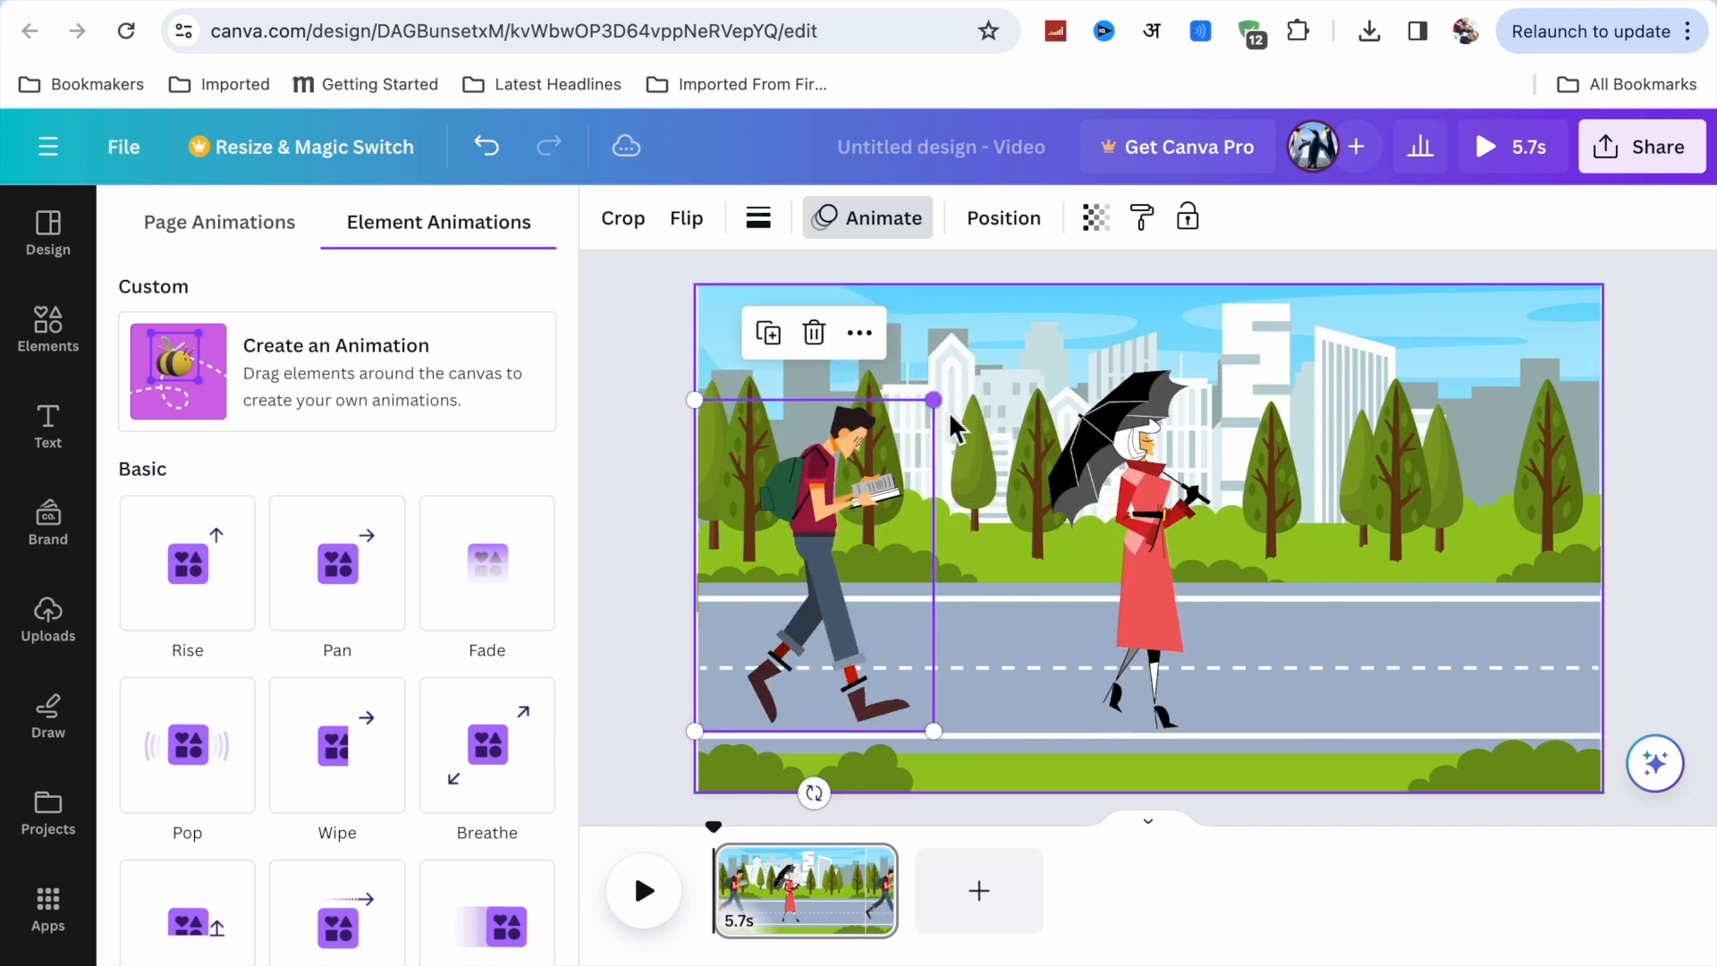
click(385, 407)
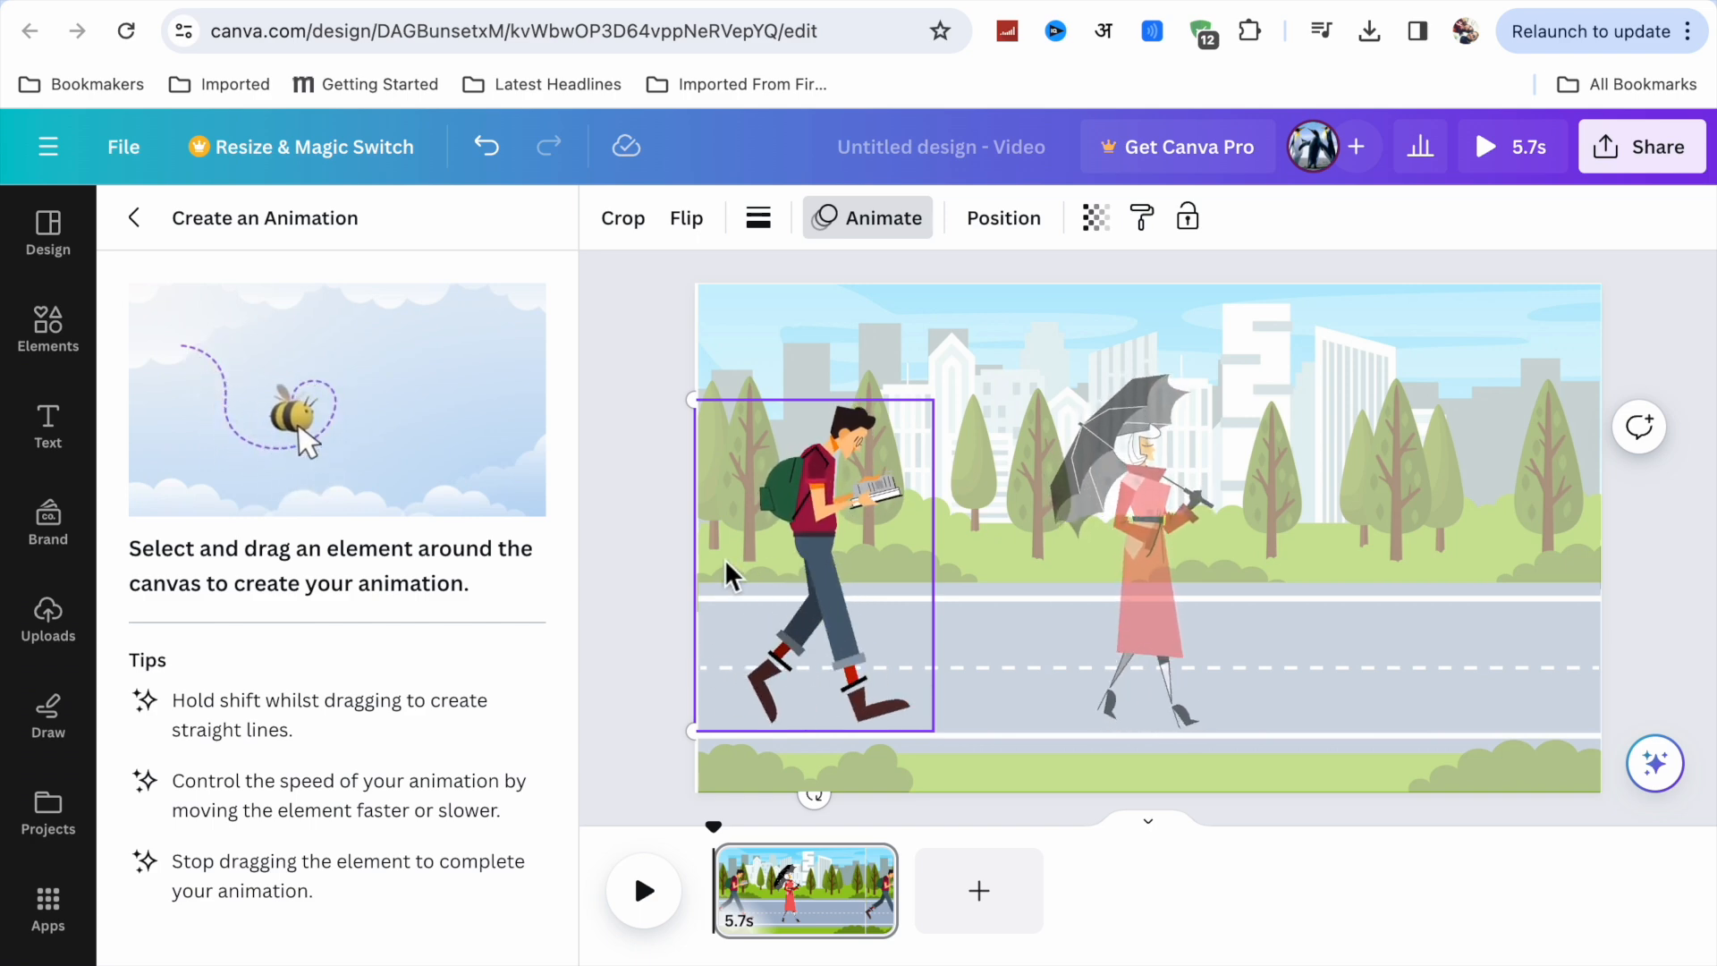
mouse_move(740, 565)
mouse_down()
mouse_move(1010, 571)
mouse_move(1412, 548)
mouse_up()
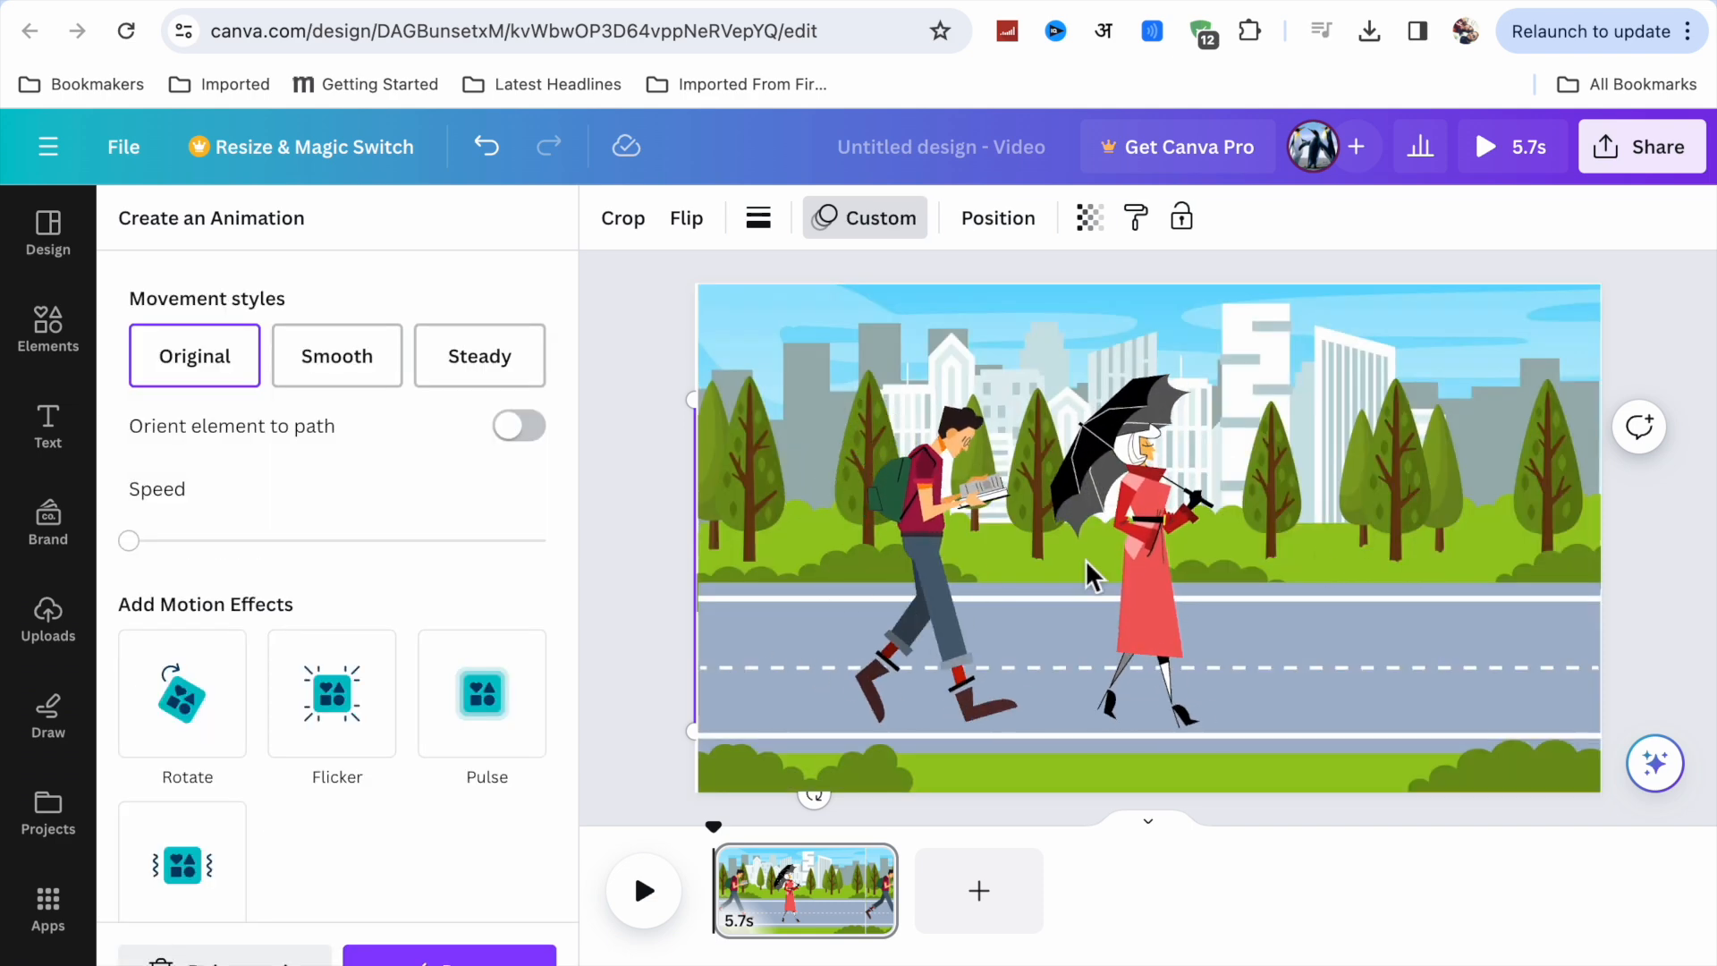
click(493, 367)
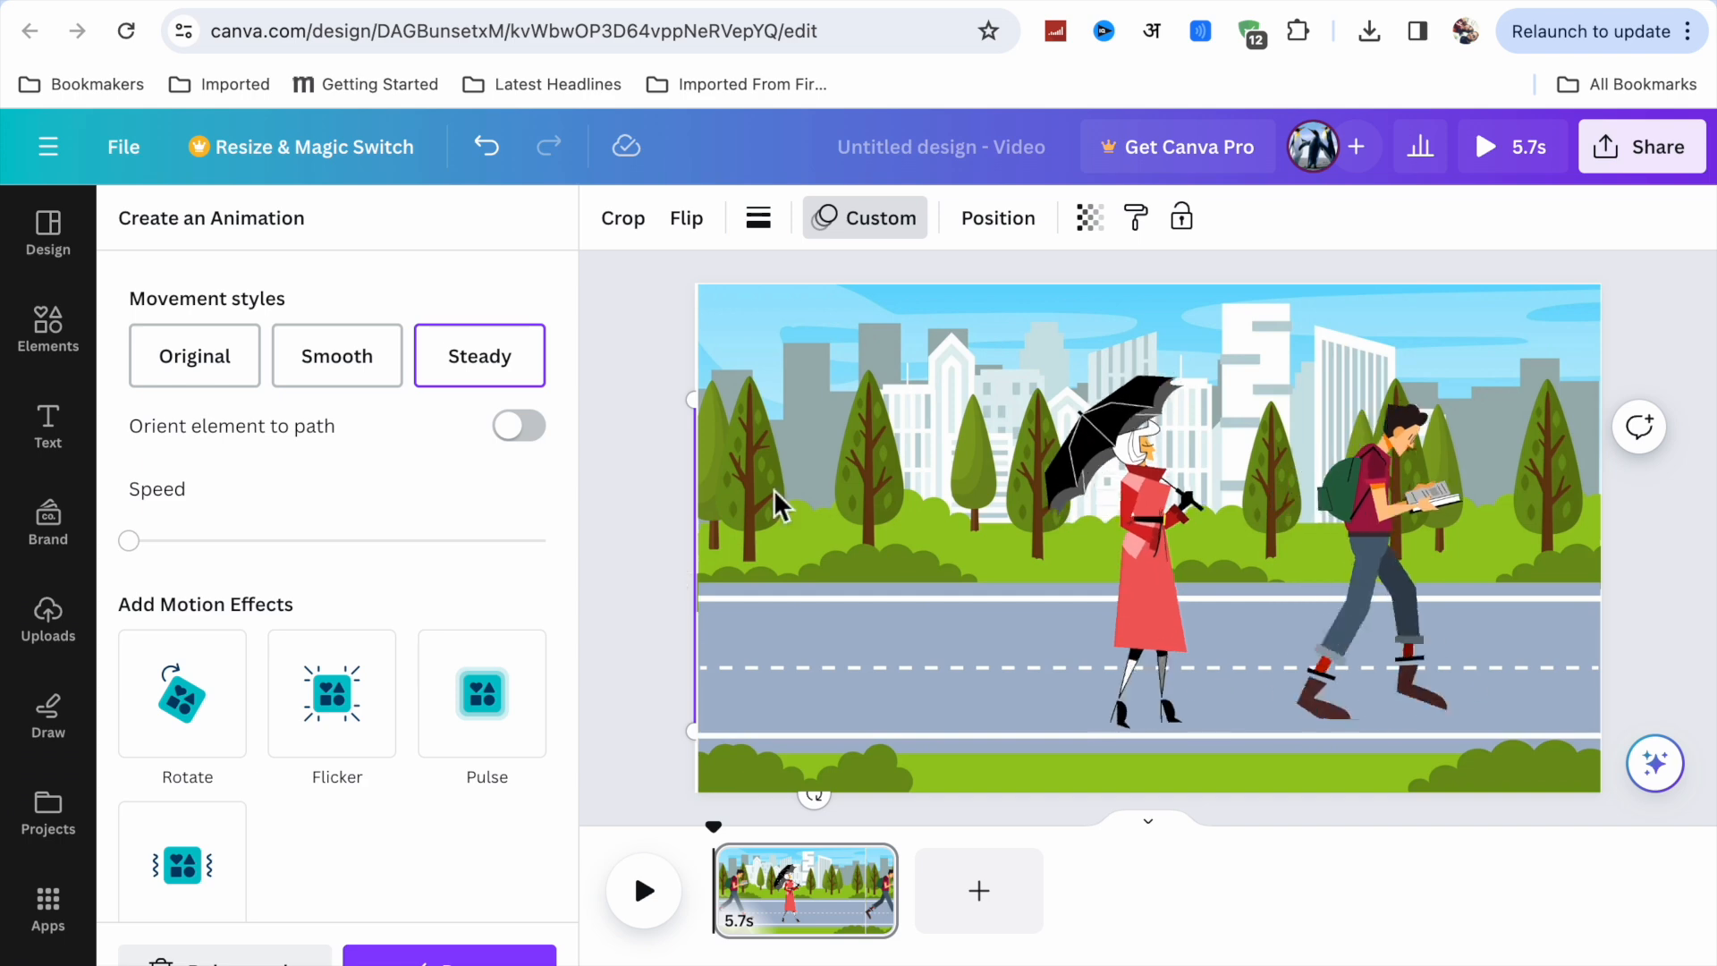
click(1152, 545)
drag(1152, 545, 1048, 545)
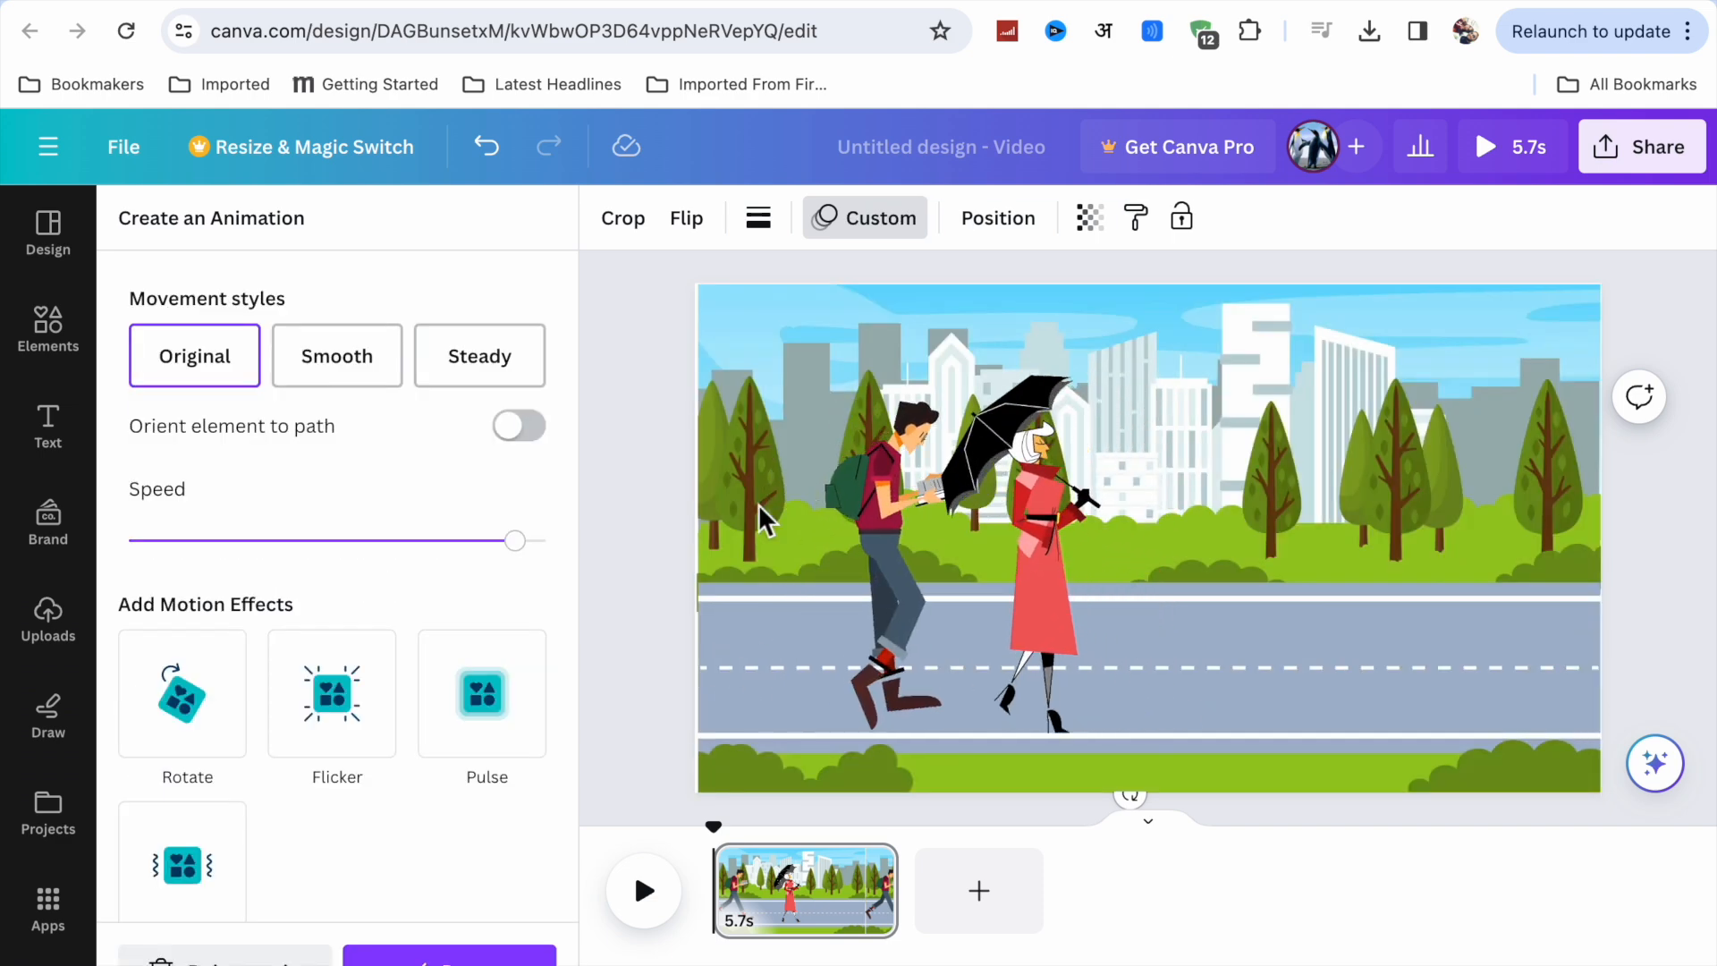
click(226, 955)
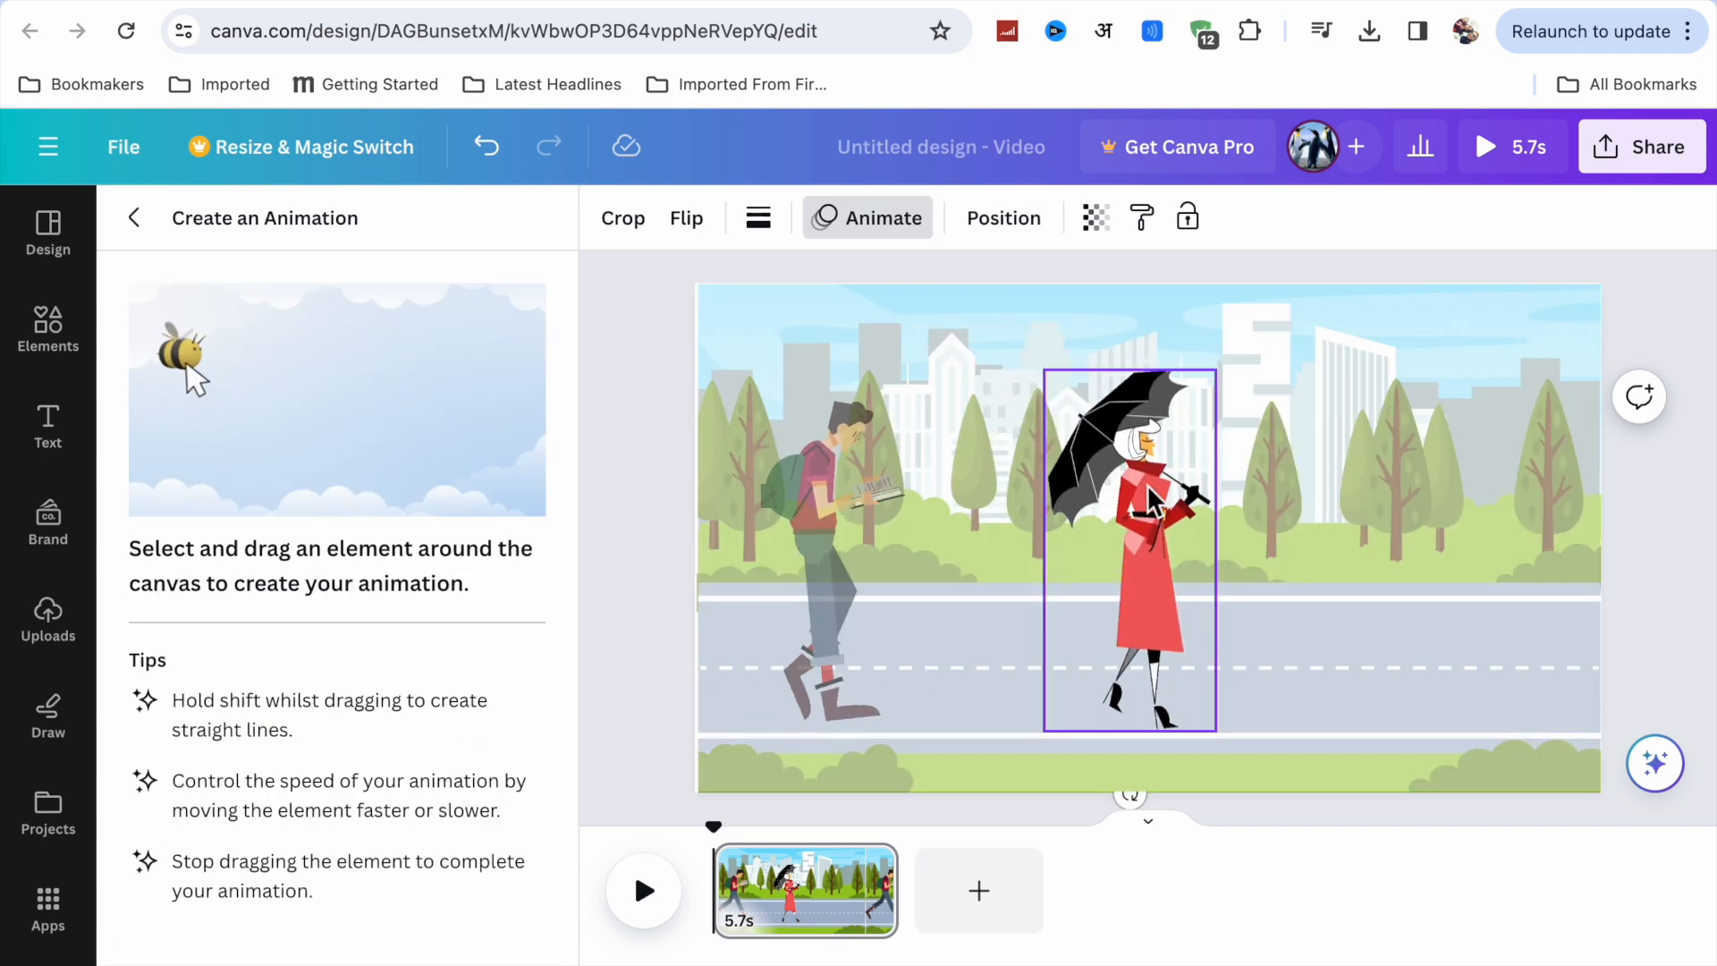
click(595, 394)
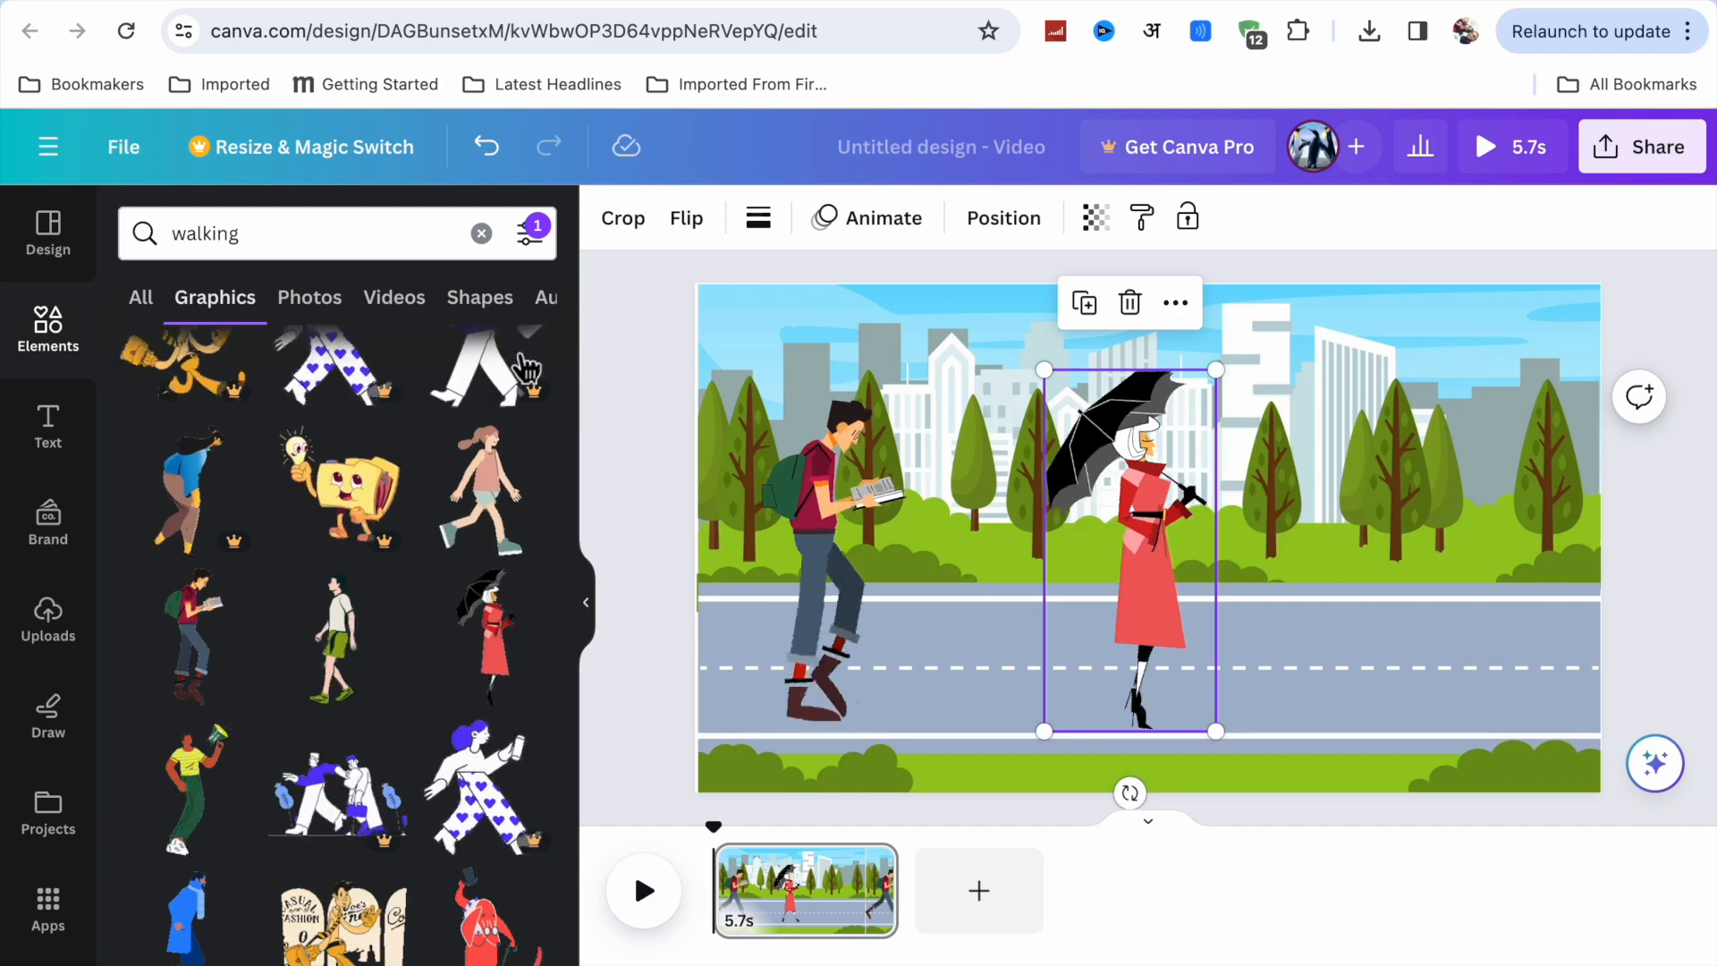
- Move the umbrella woman closer to the man and give her a custom path to the road's right end with Steady movement
drag(1194, 494, 1098, 491)
click(885, 224)
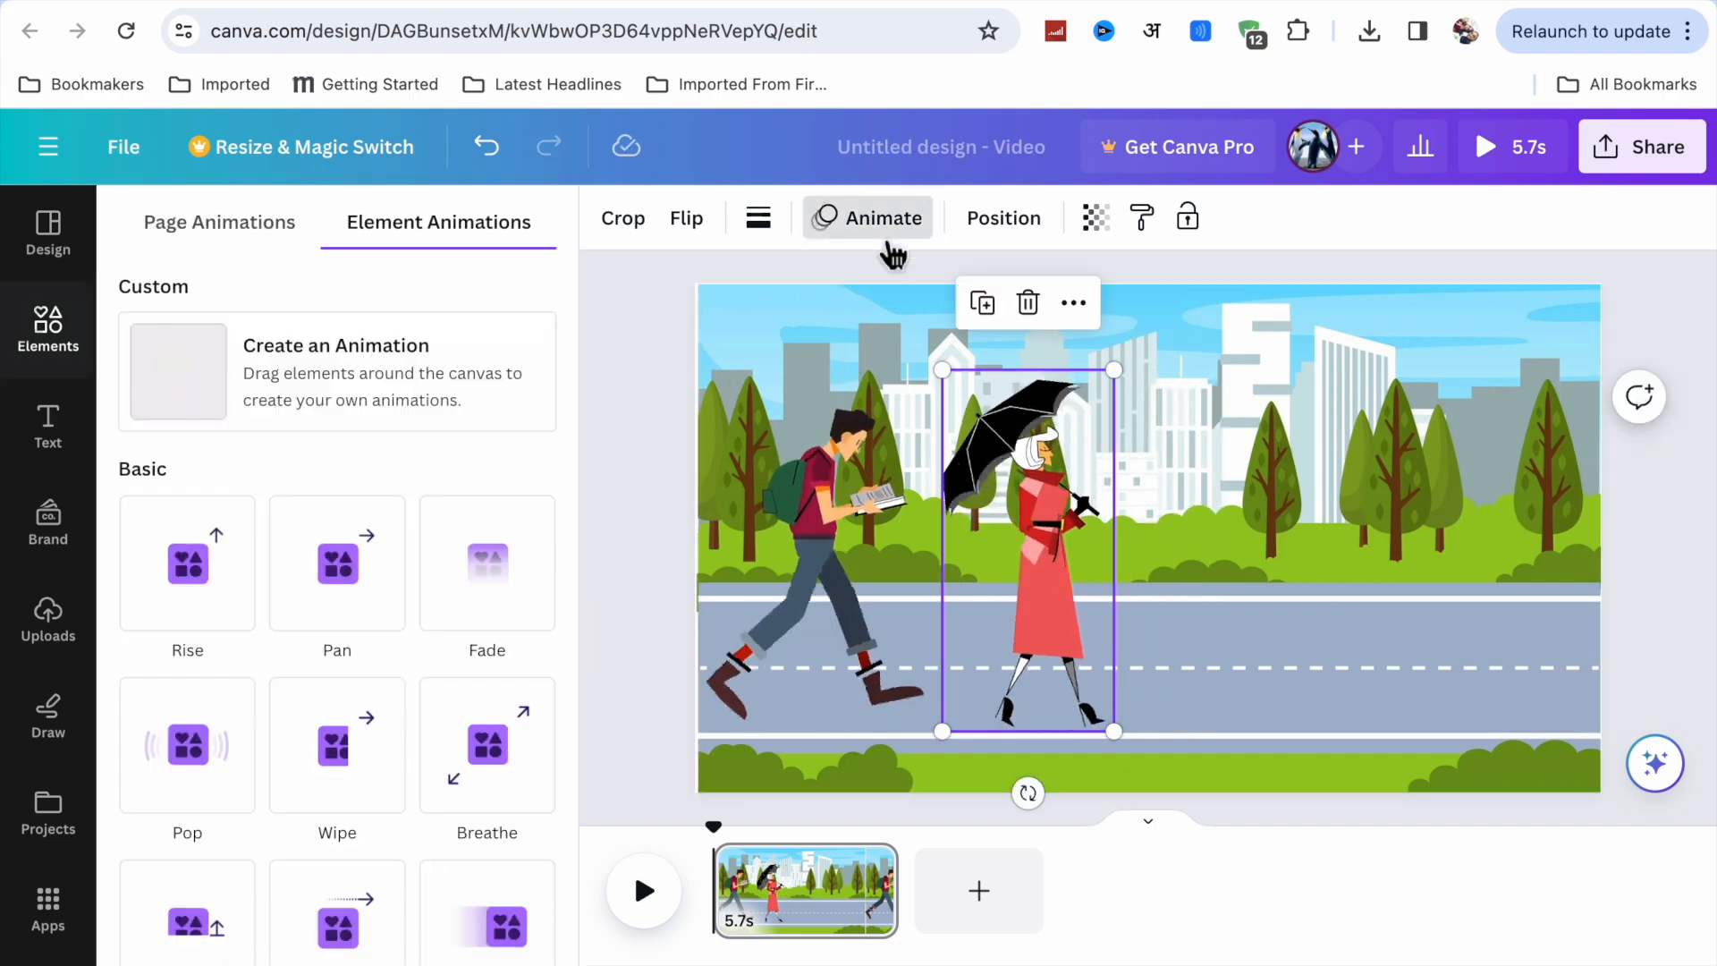
click(273, 371)
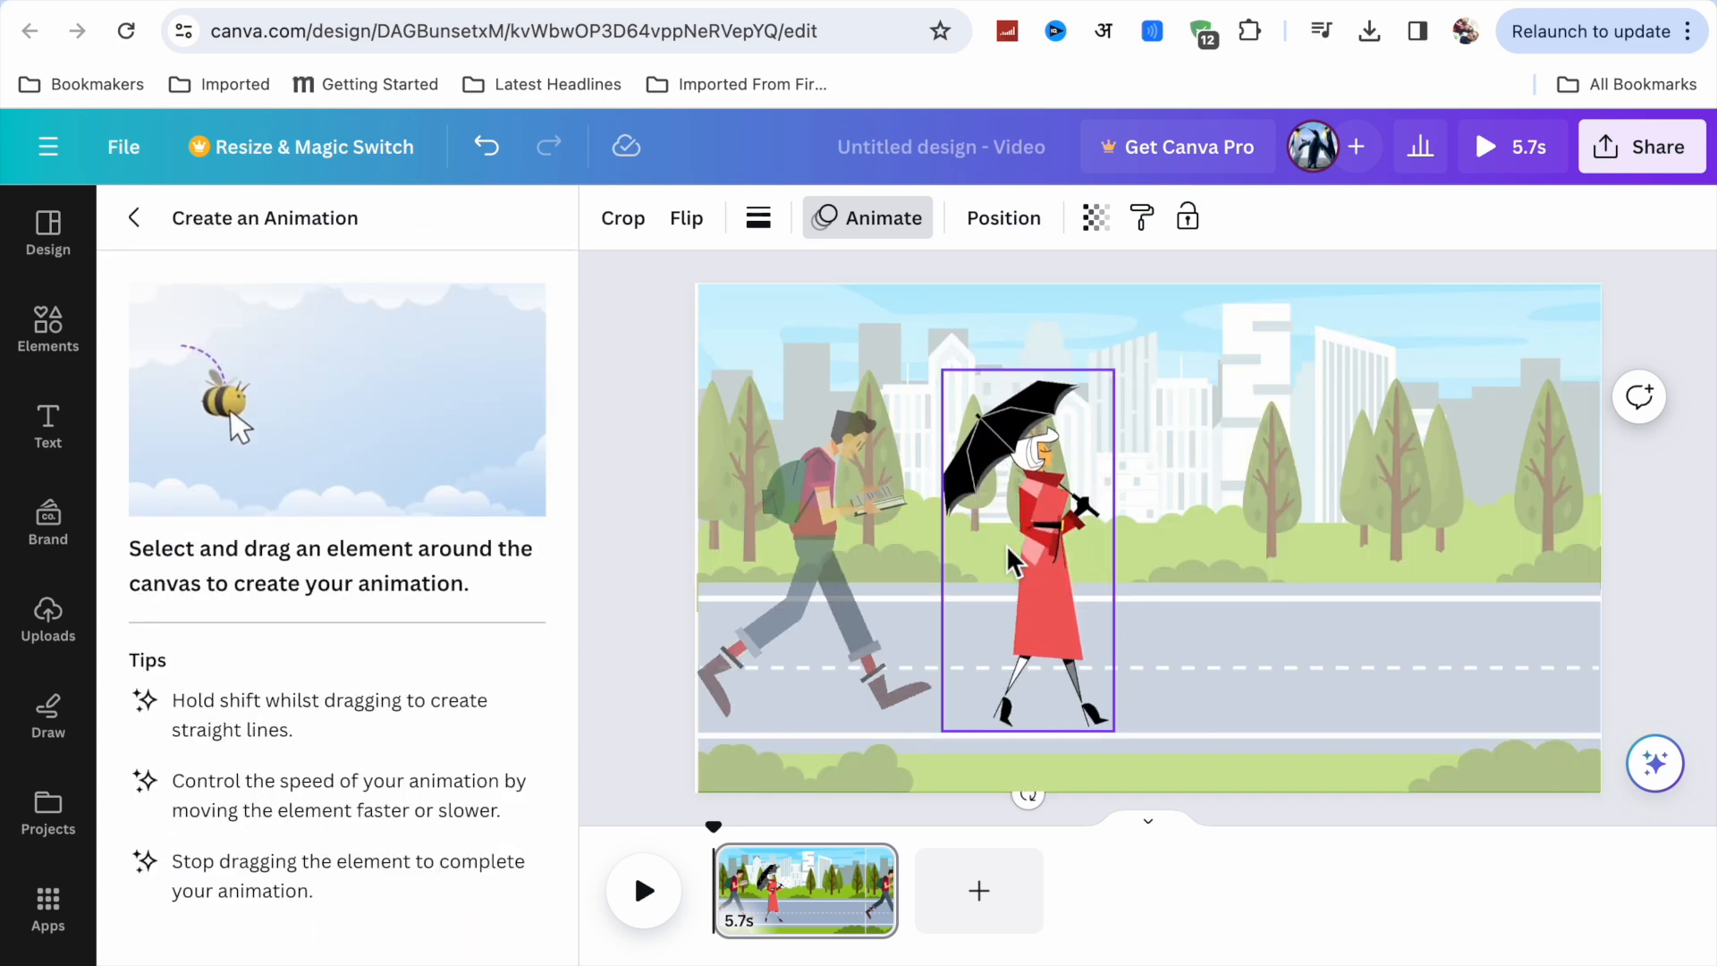
drag(1039, 546, 1515, 545)
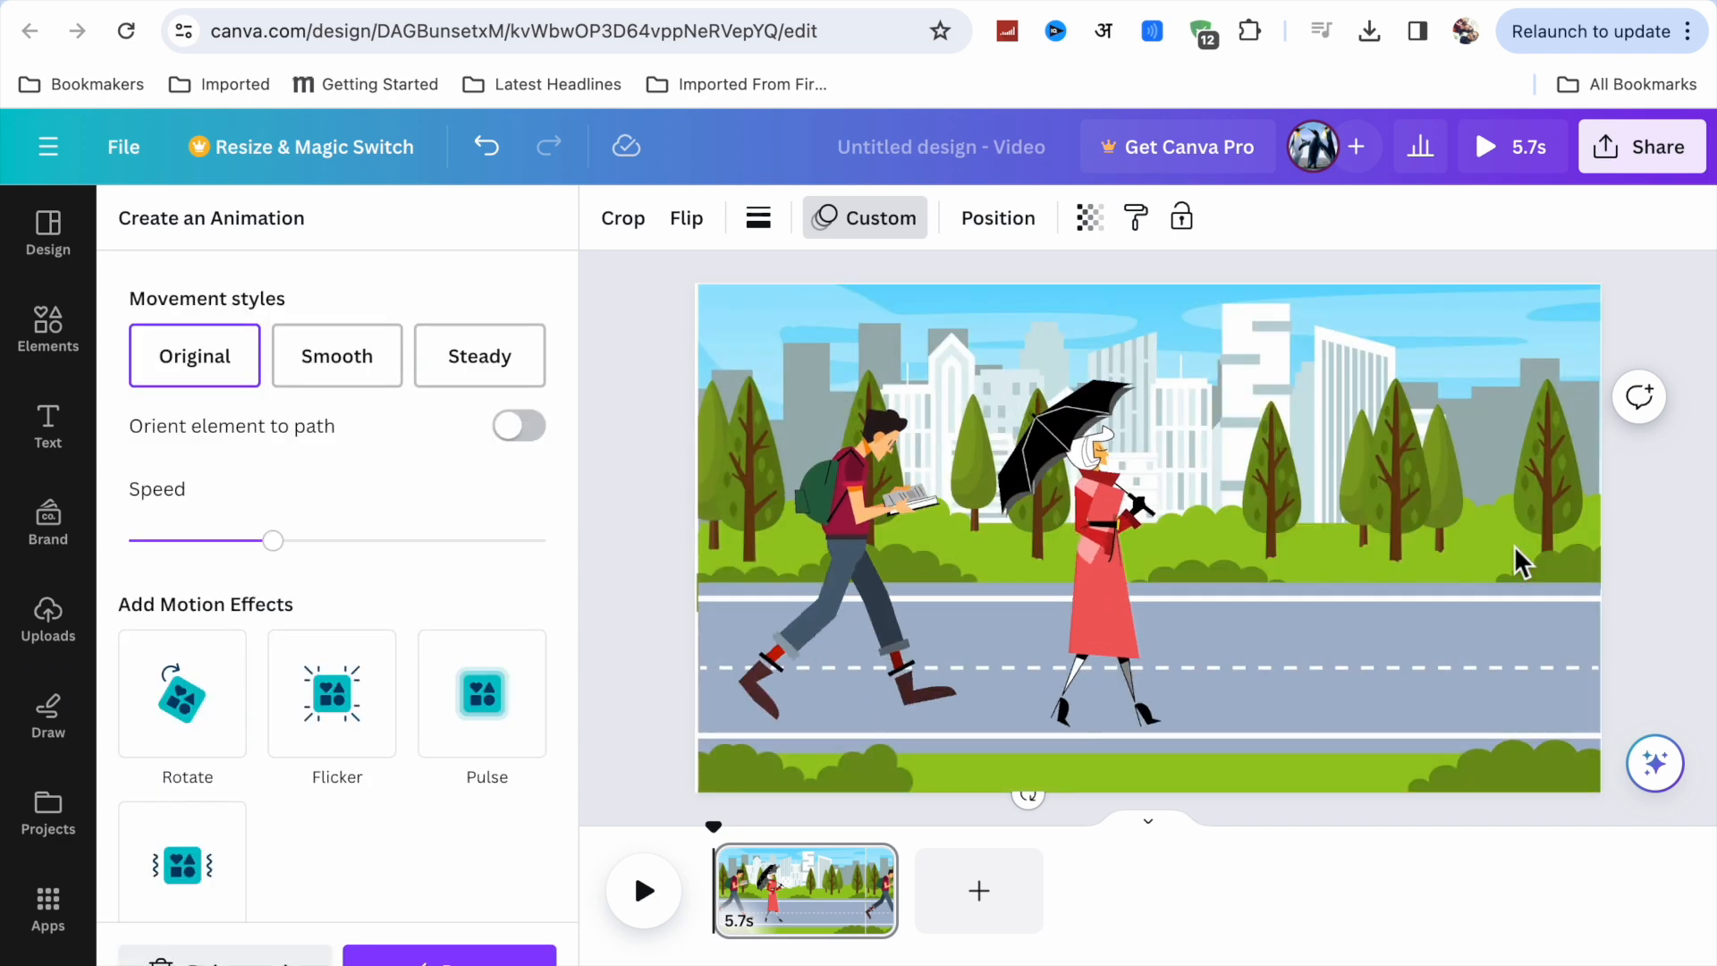
click(465, 375)
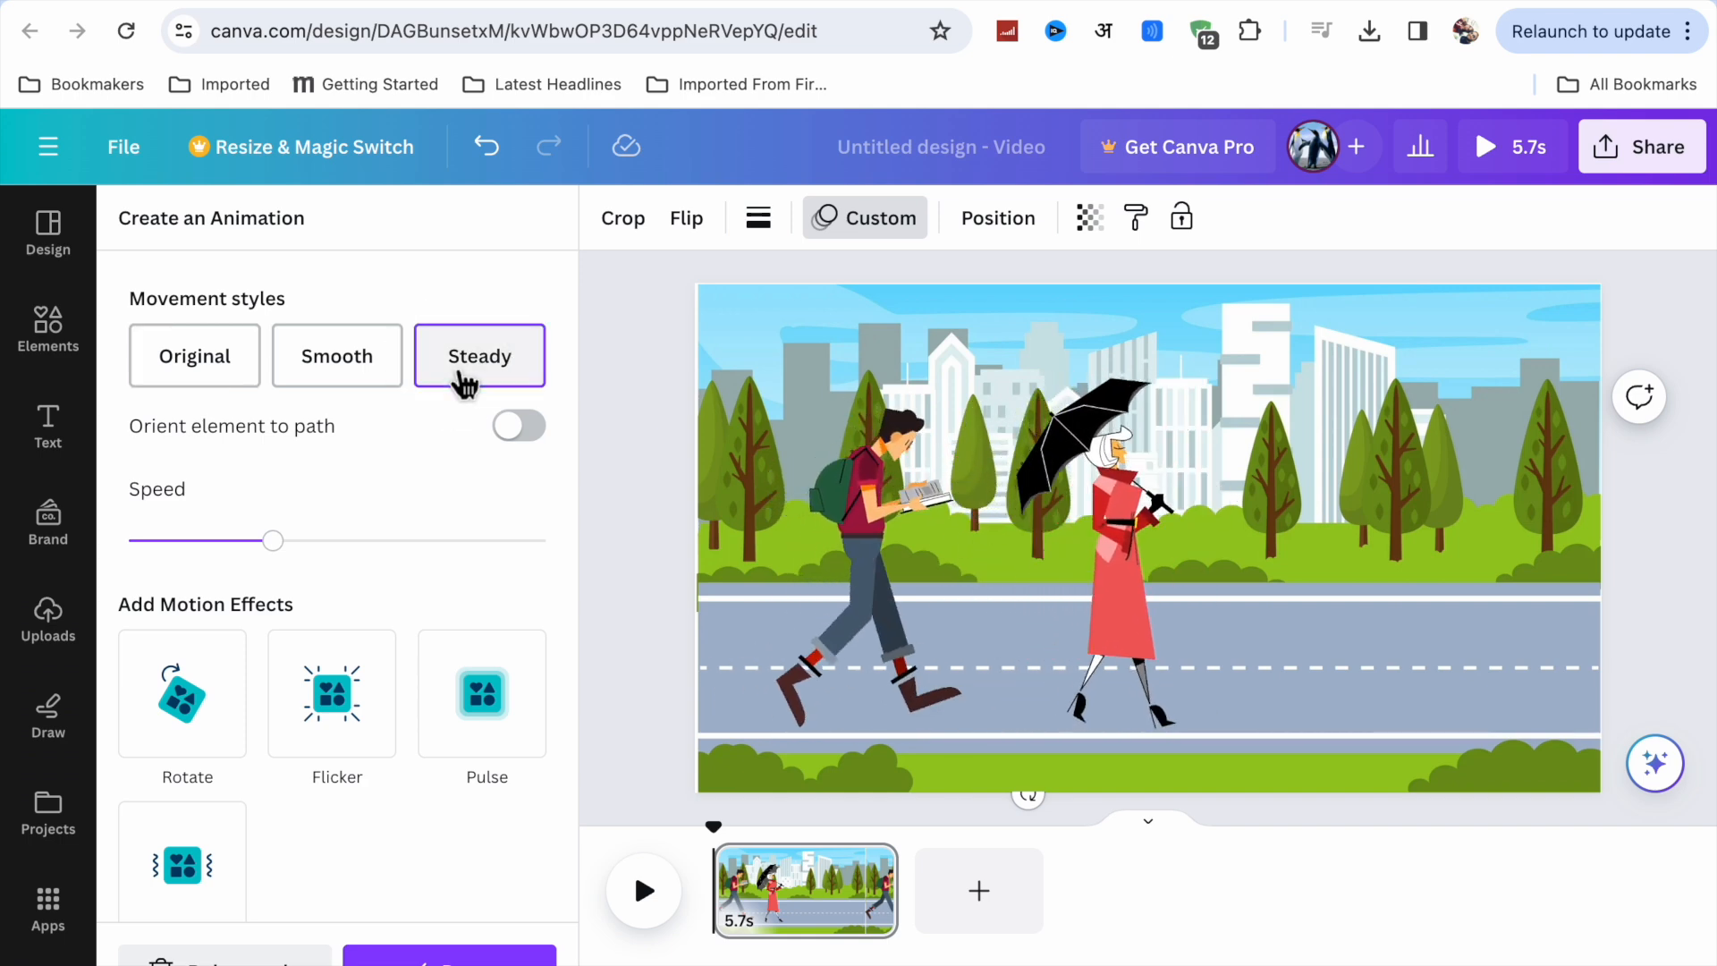
- Play back the animated street scene and add a blank second page to the video
click(647, 919)
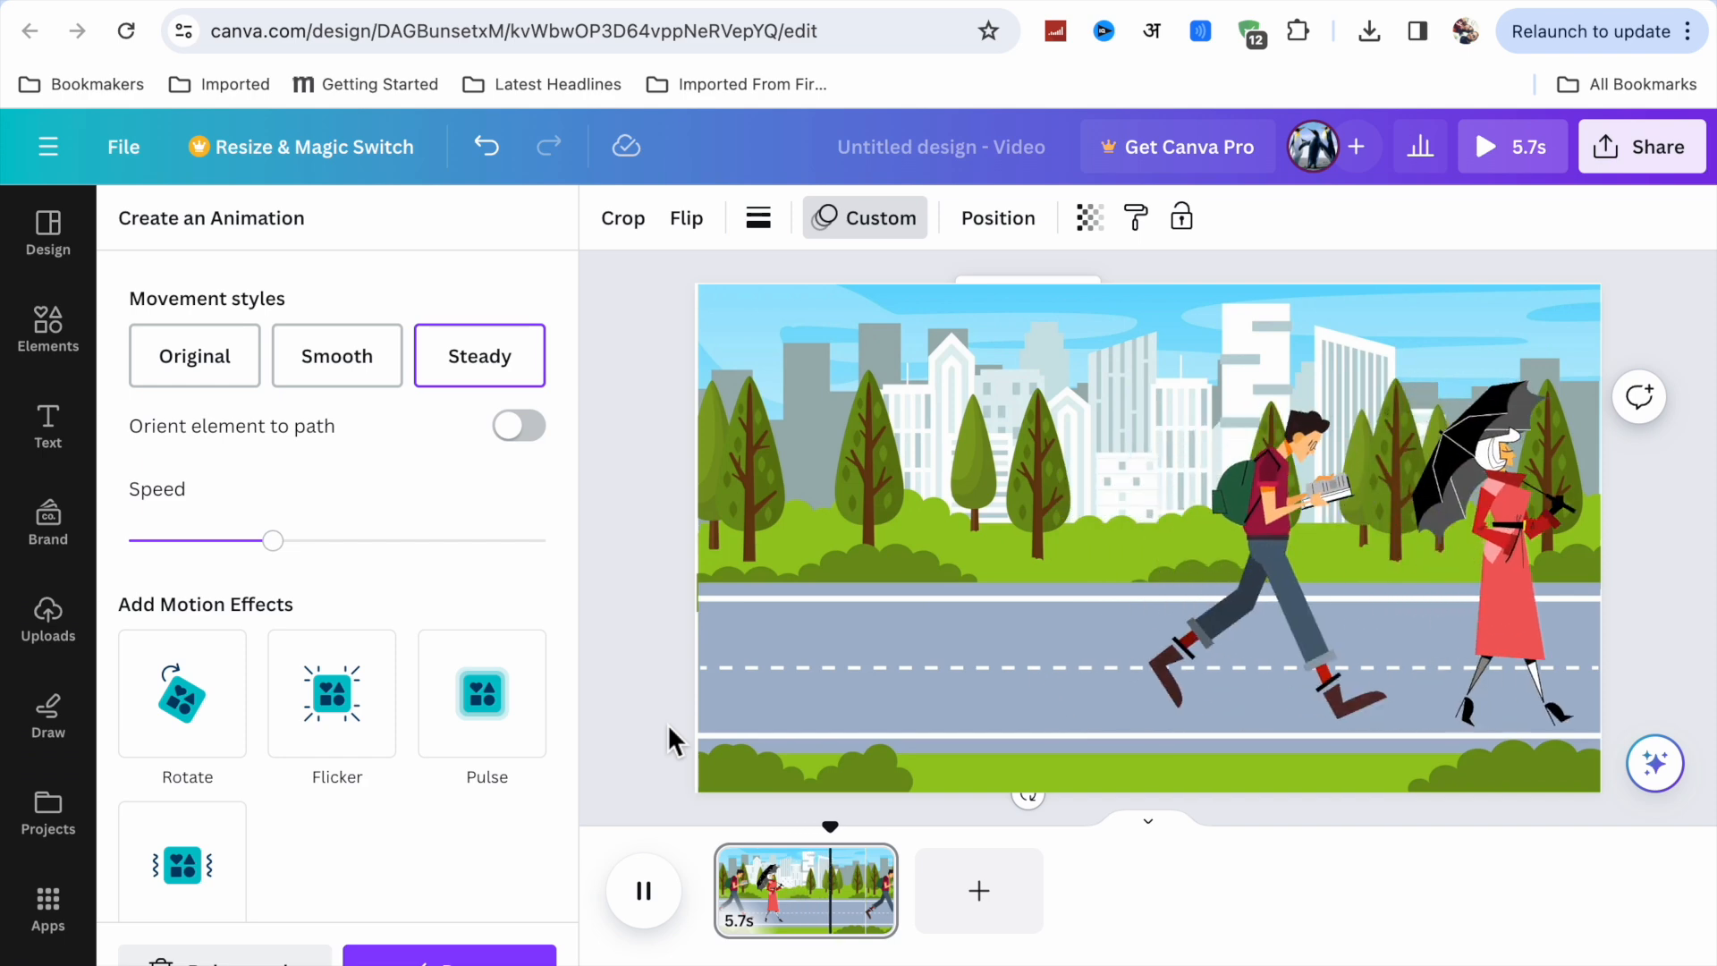
click(996, 921)
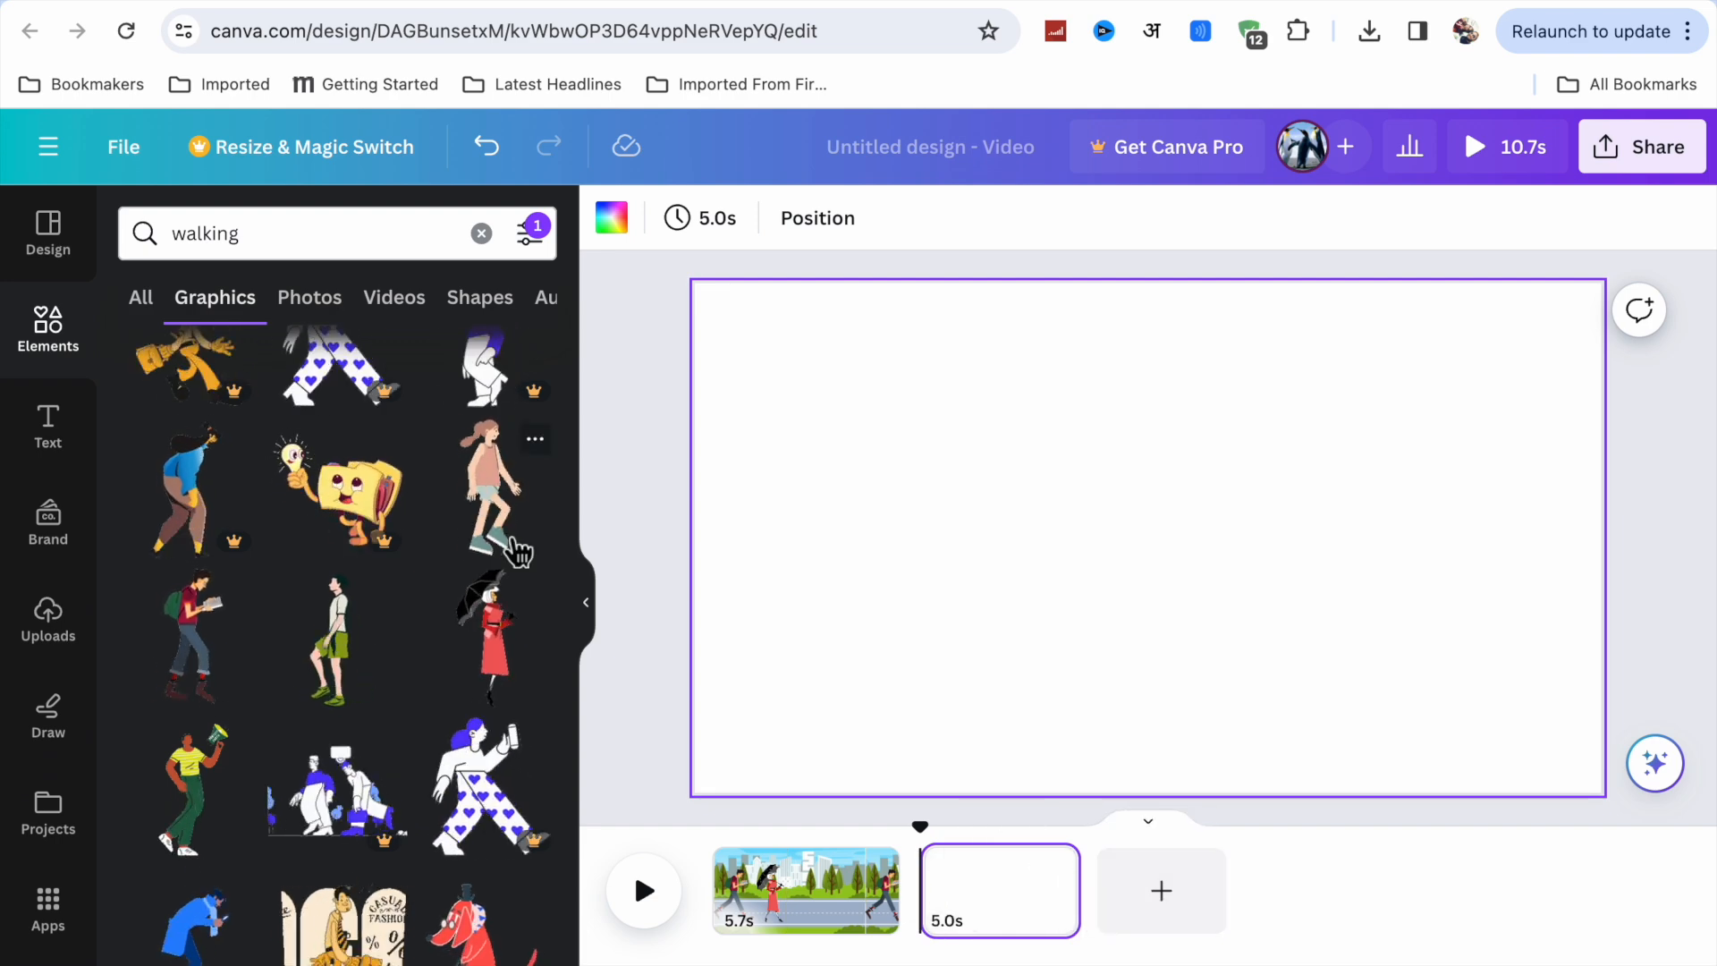
- Add the uploaded park image with the bench and lamp post to the blank second page, enlarged to fill the page
click(49, 624)
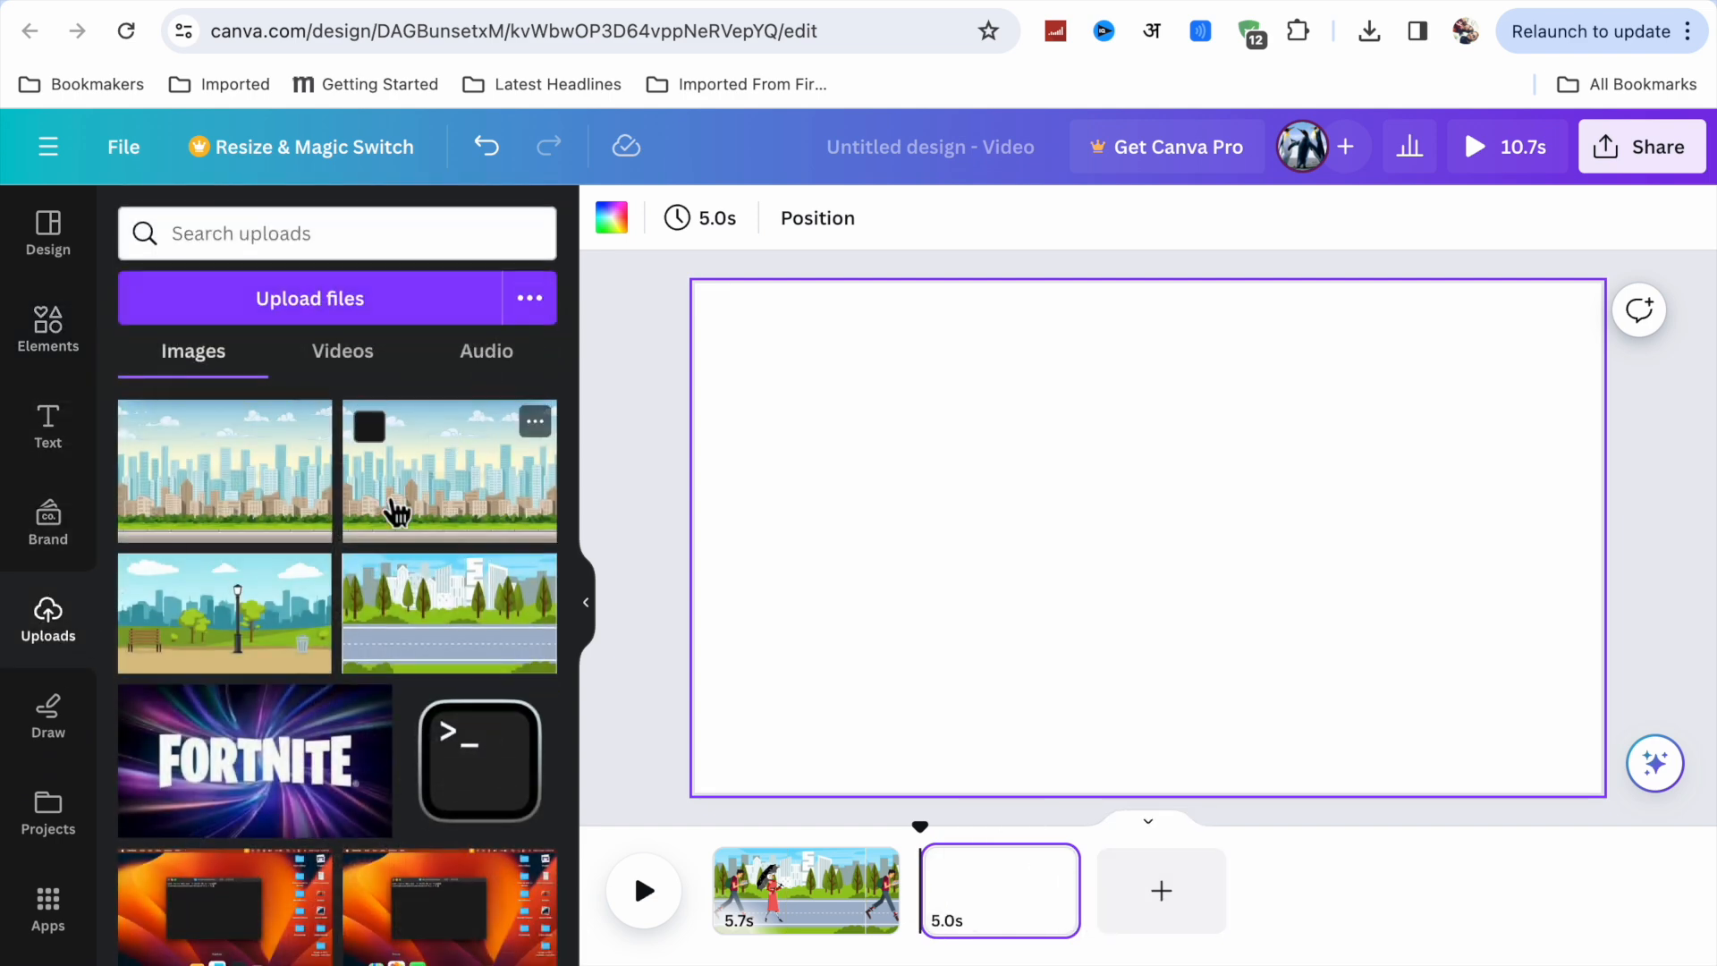
click(217, 596)
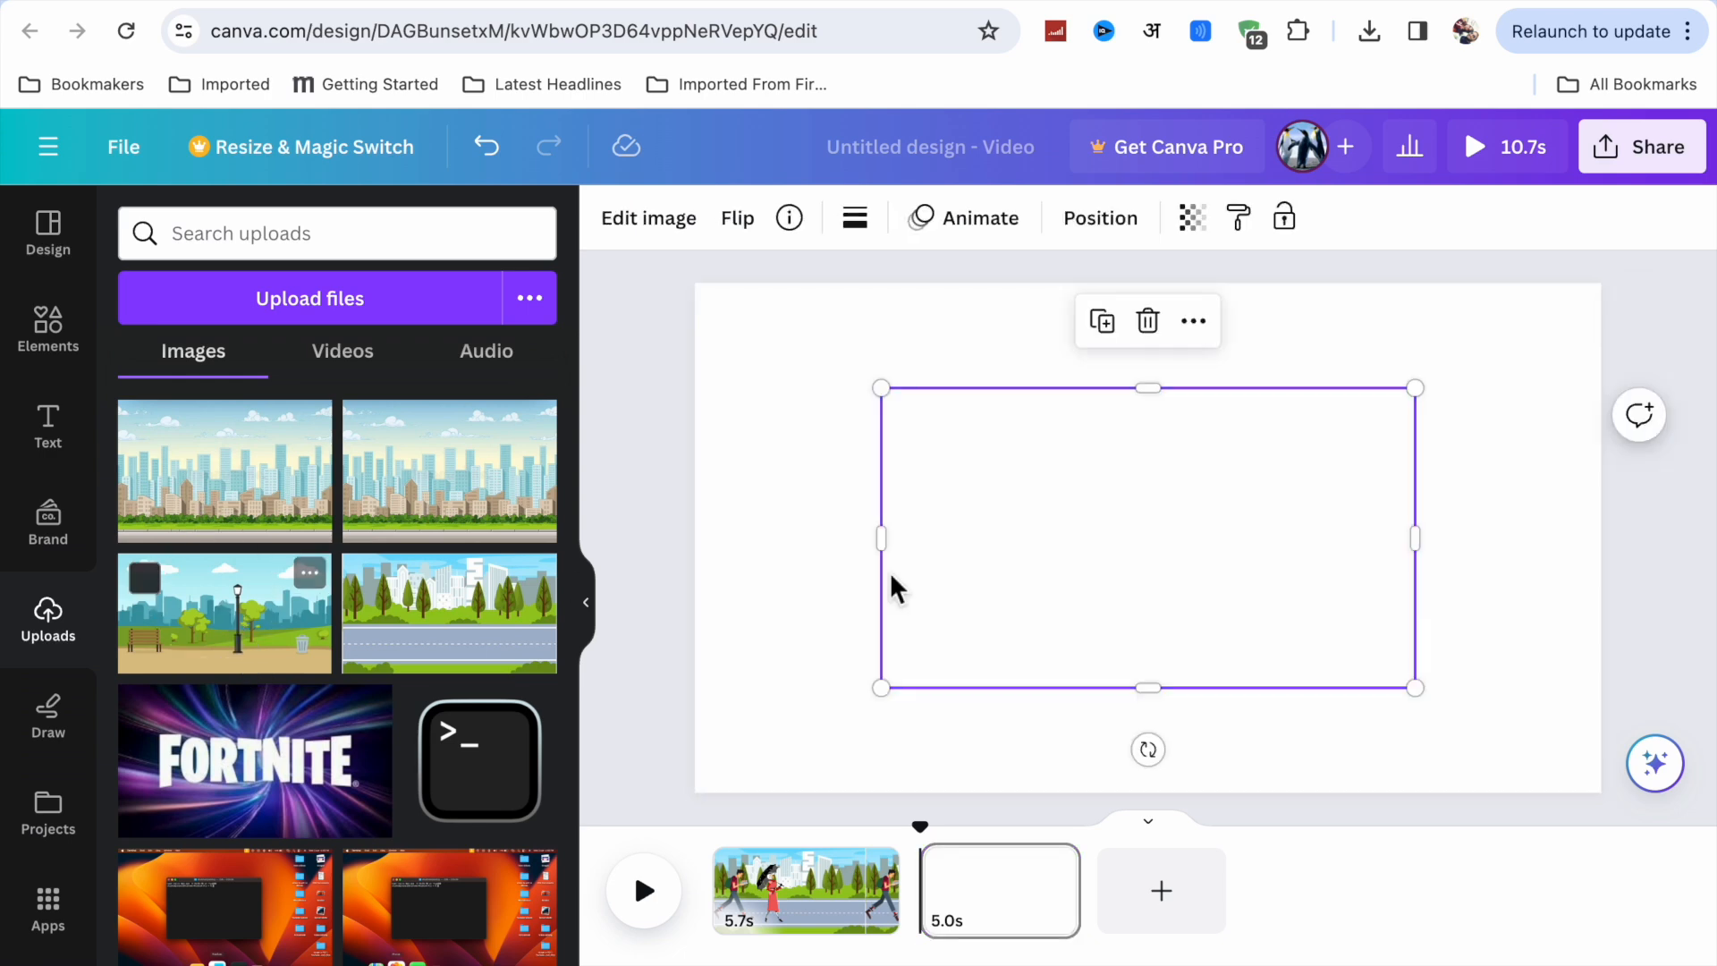
drag(881, 389, 667, 357)
drag(1408, 686, 1651, 729)
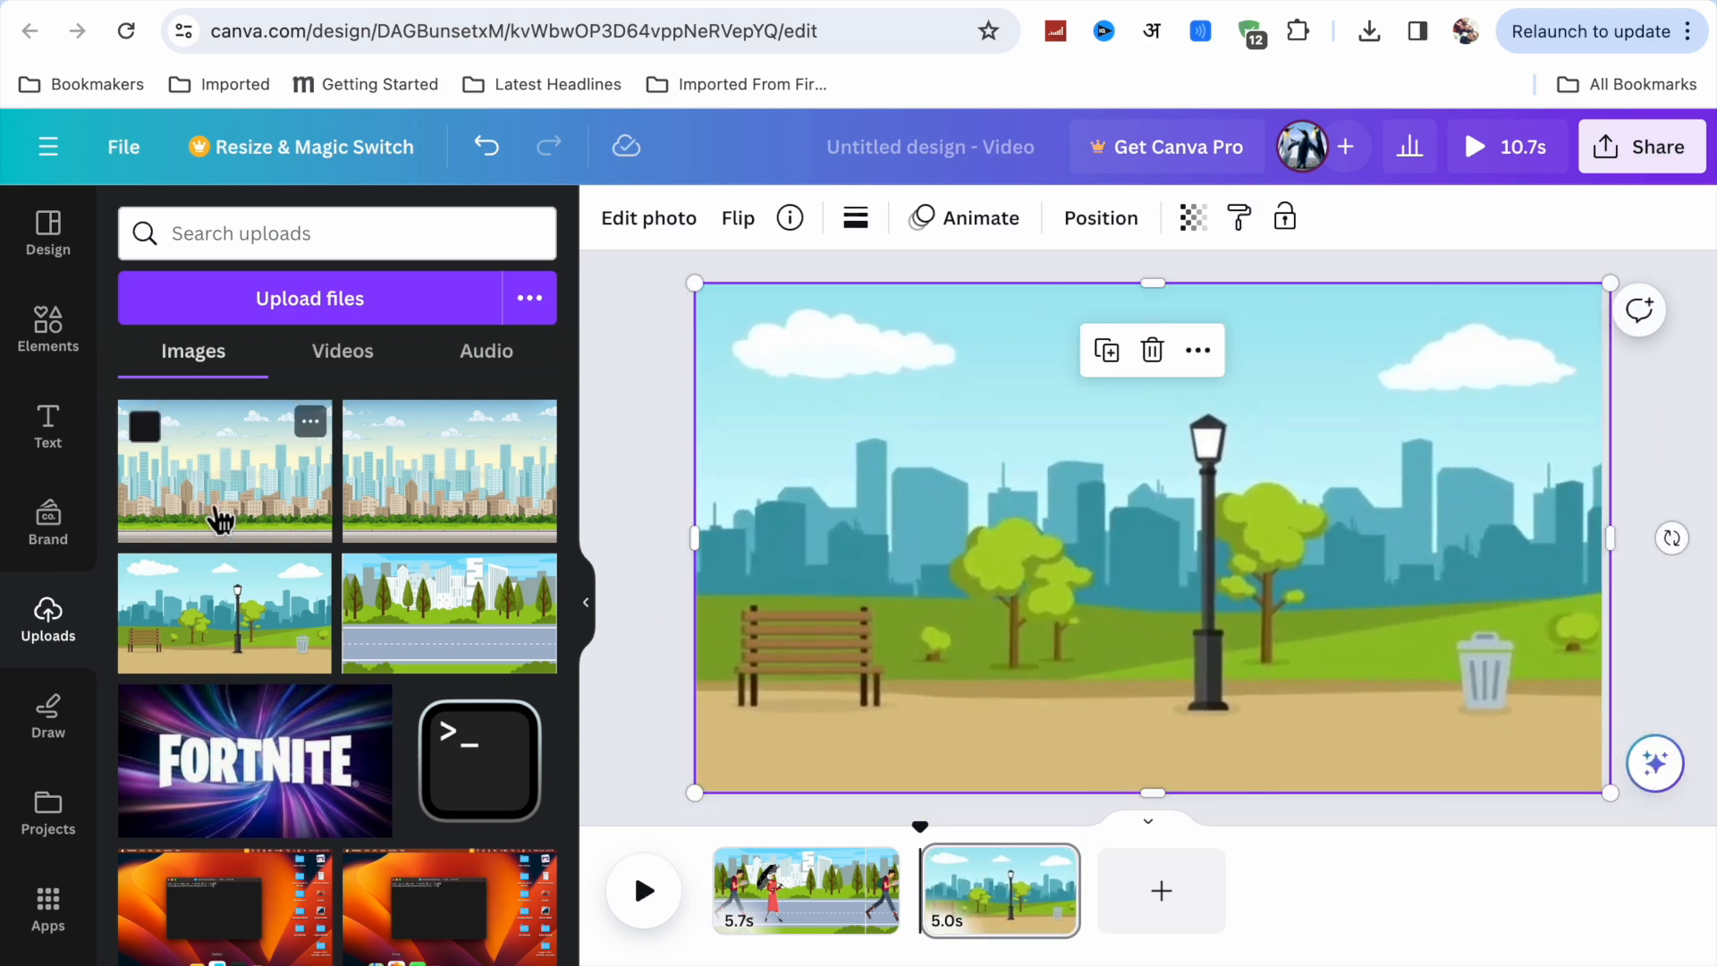
- Add the walking man reading a book to the park scene, shrunk and standing on the path near the bench
click(53, 344)
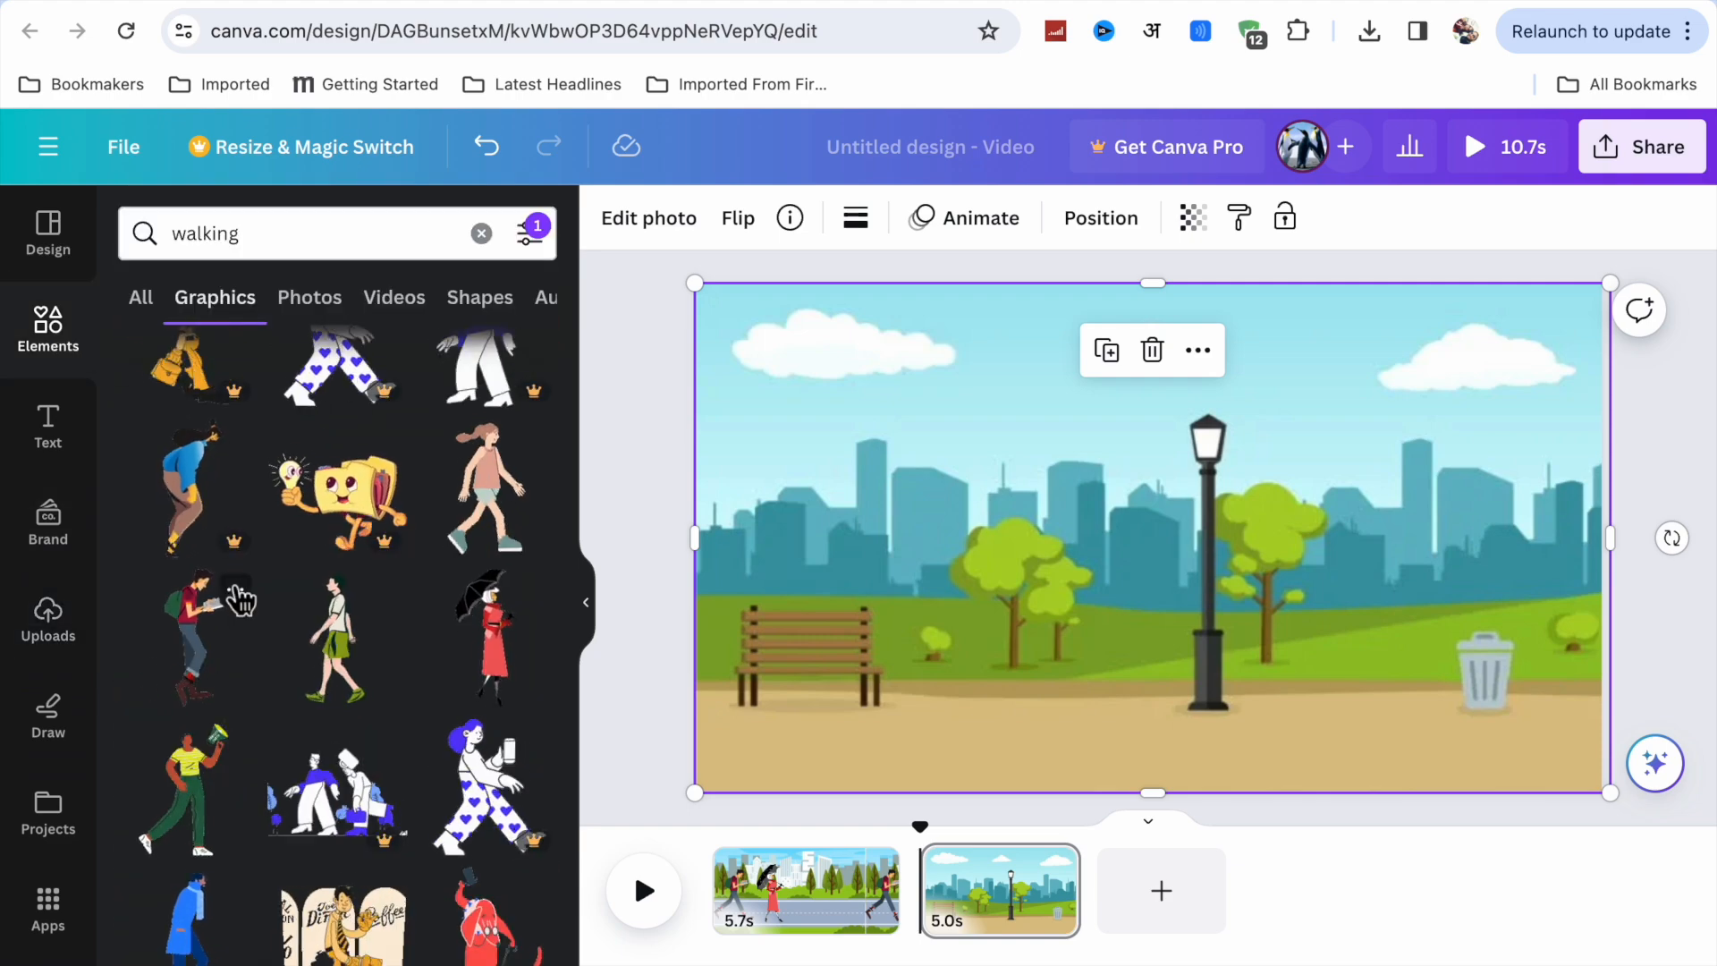
scroll(279, 740, down, 3)
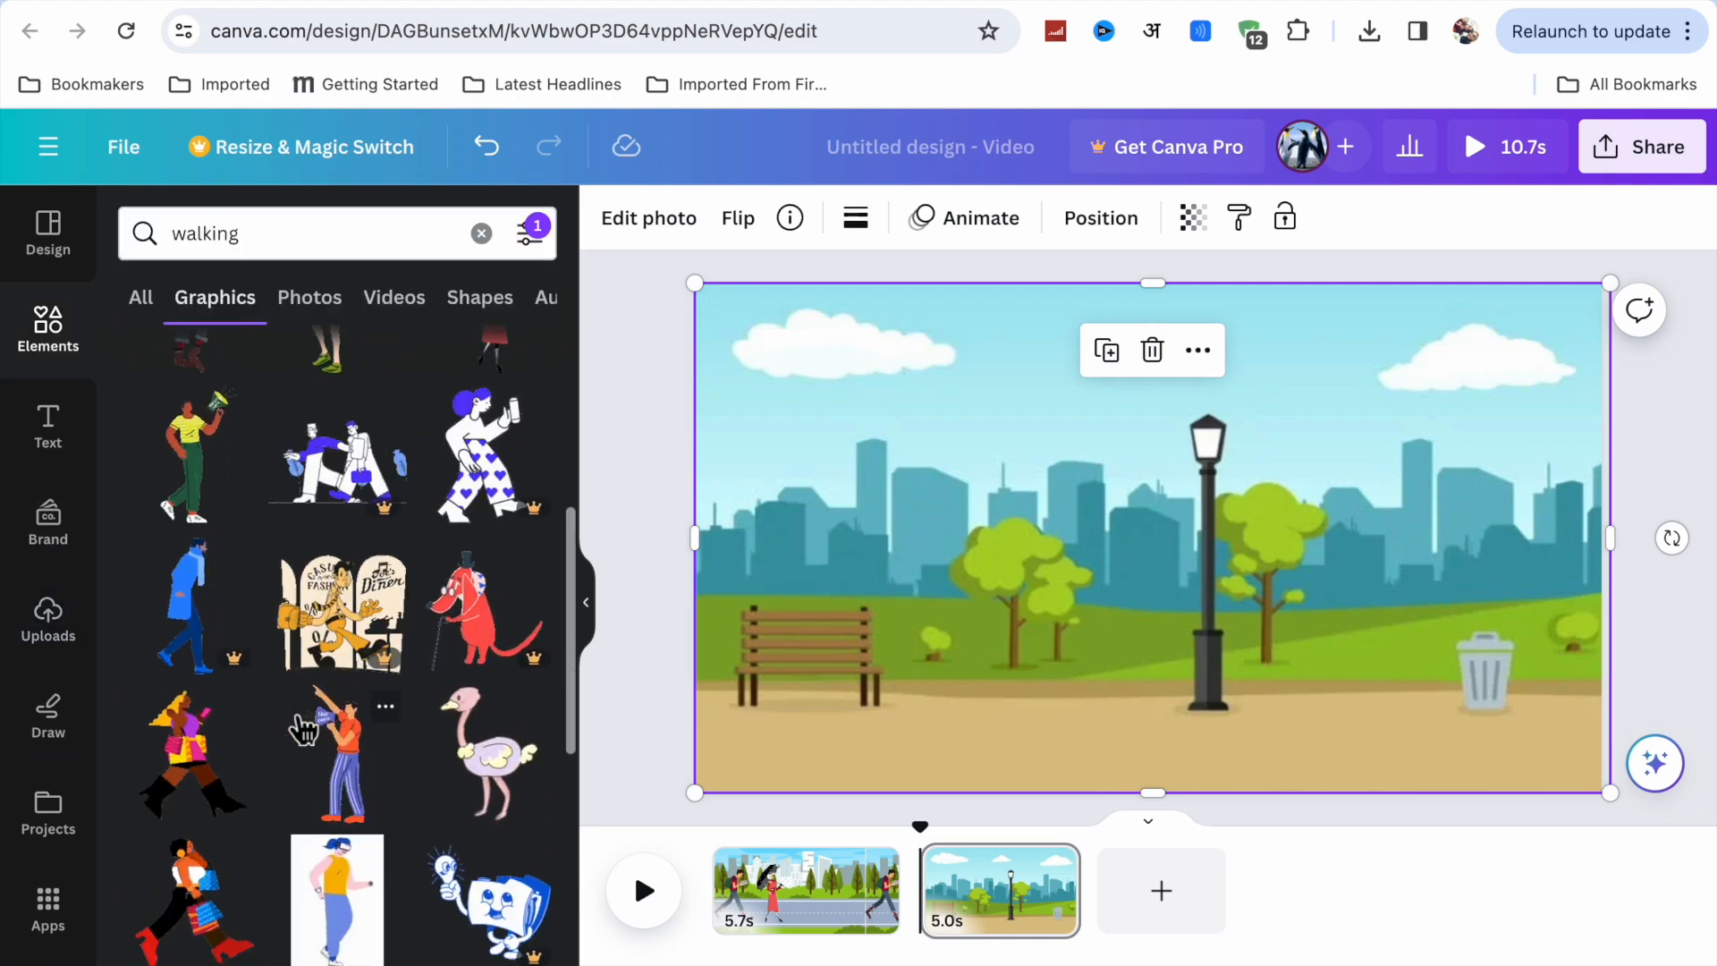
scroll(304, 729, up, 2)
click(170, 563)
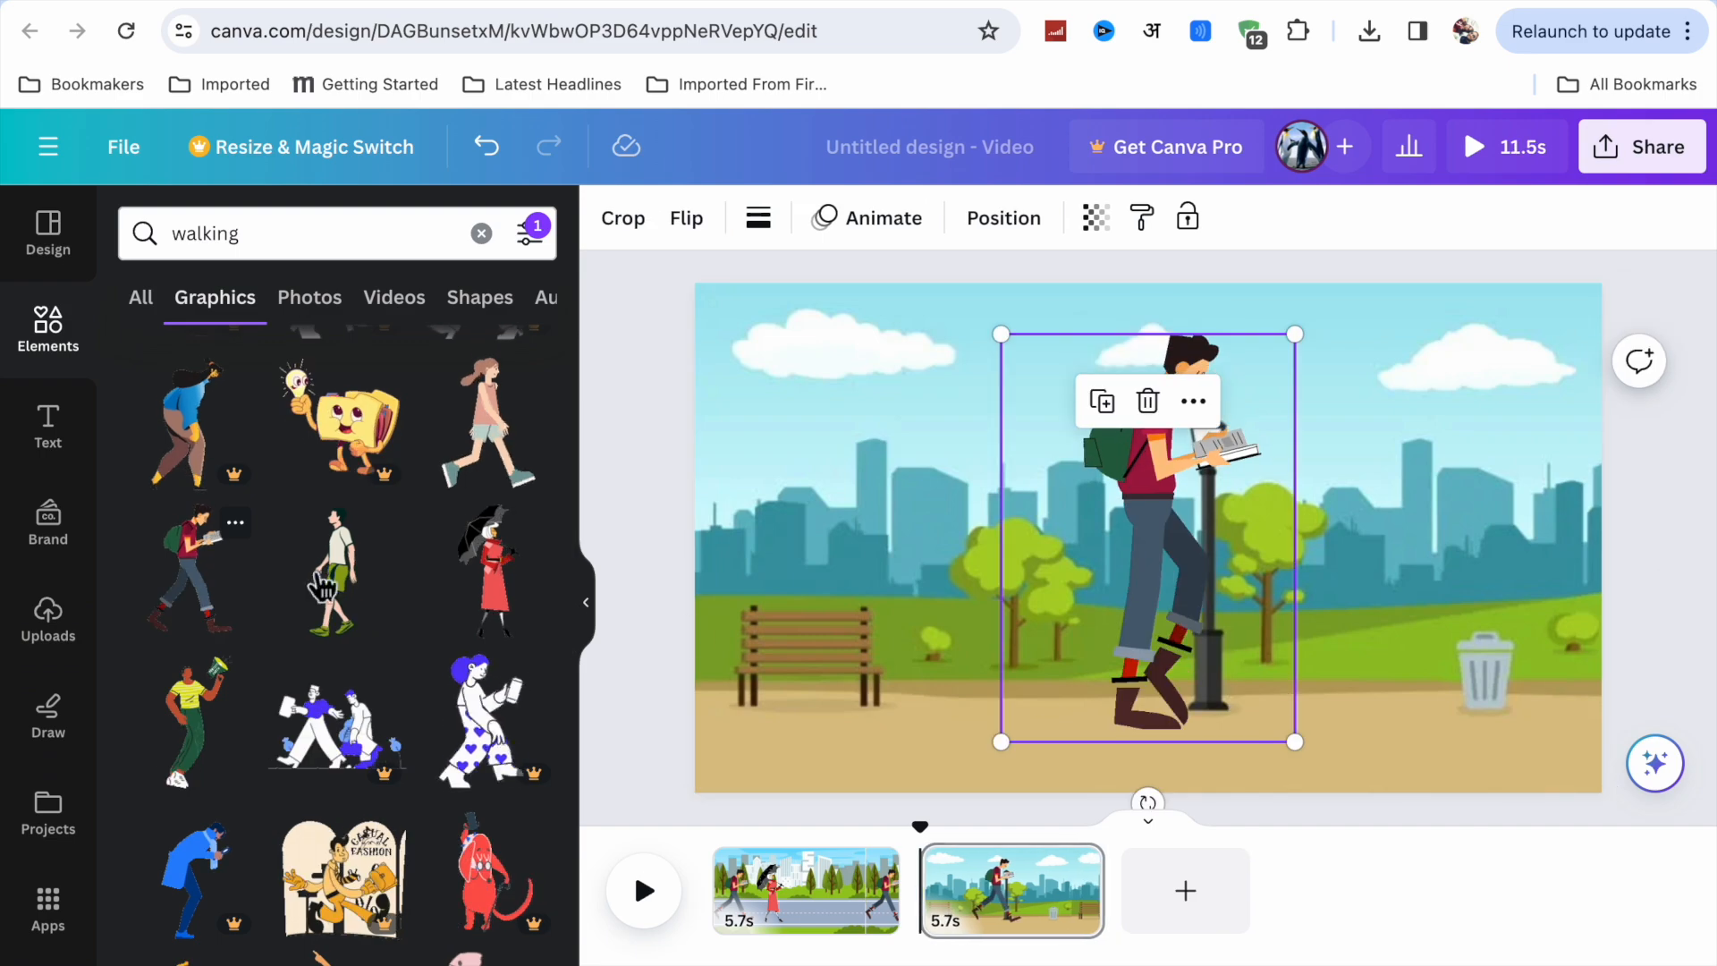
drag(1091, 633, 817, 683)
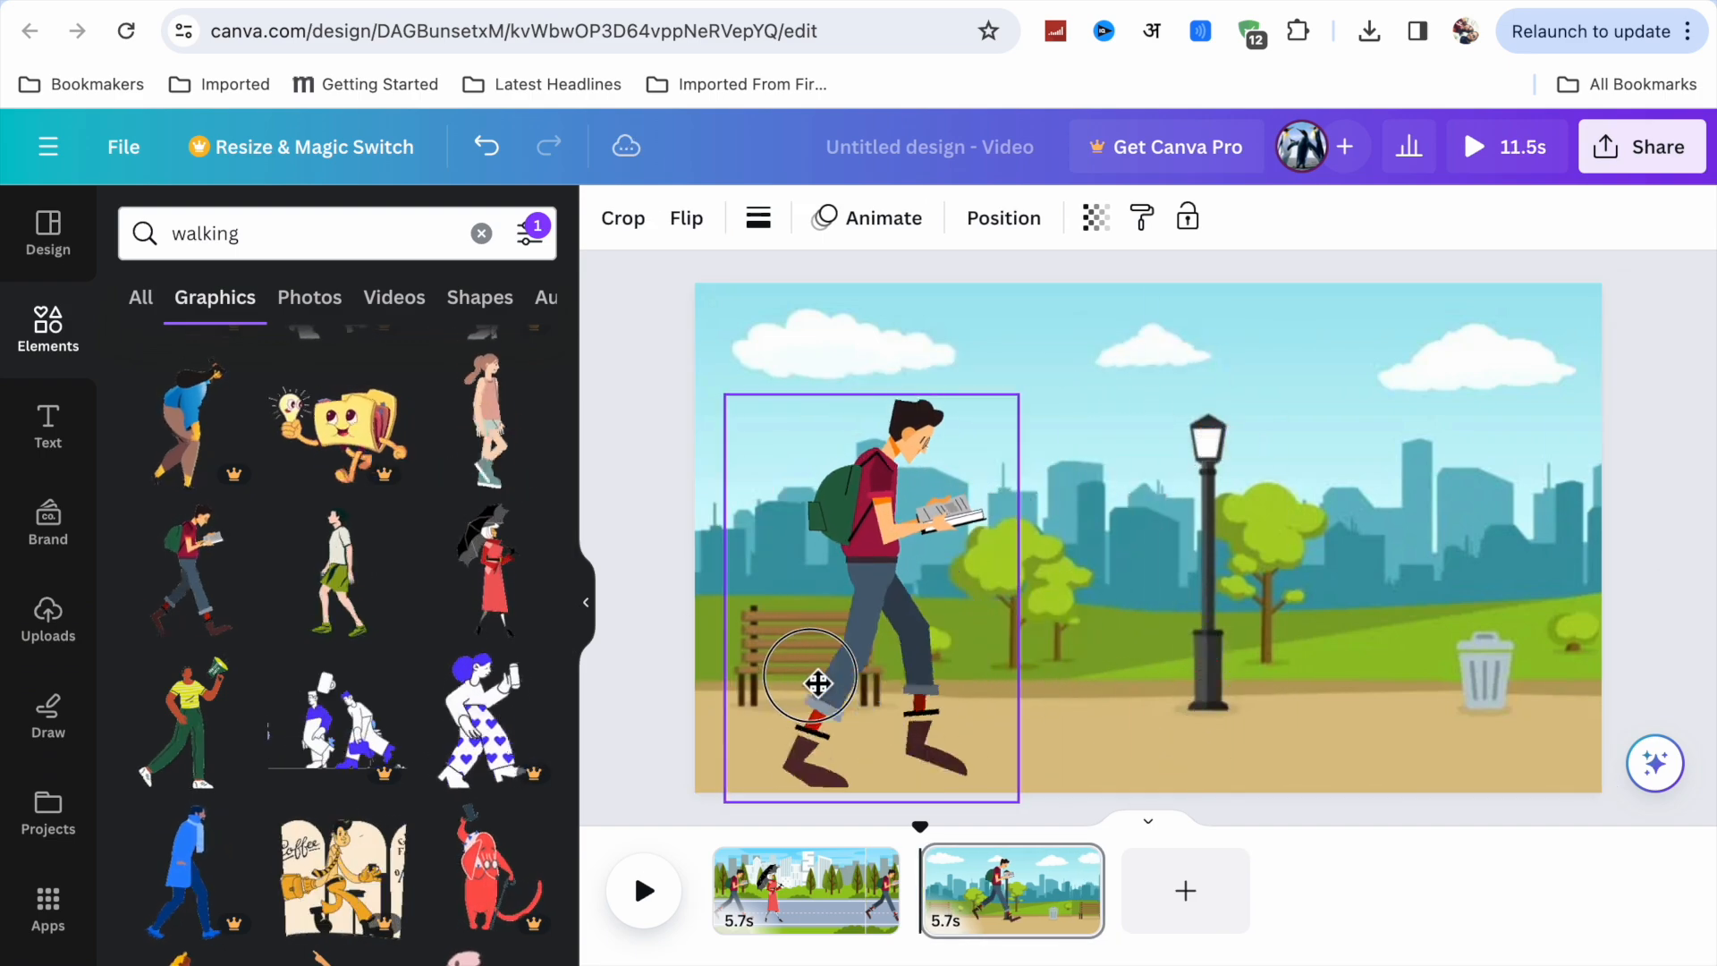
drag(725, 394, 783, 476)
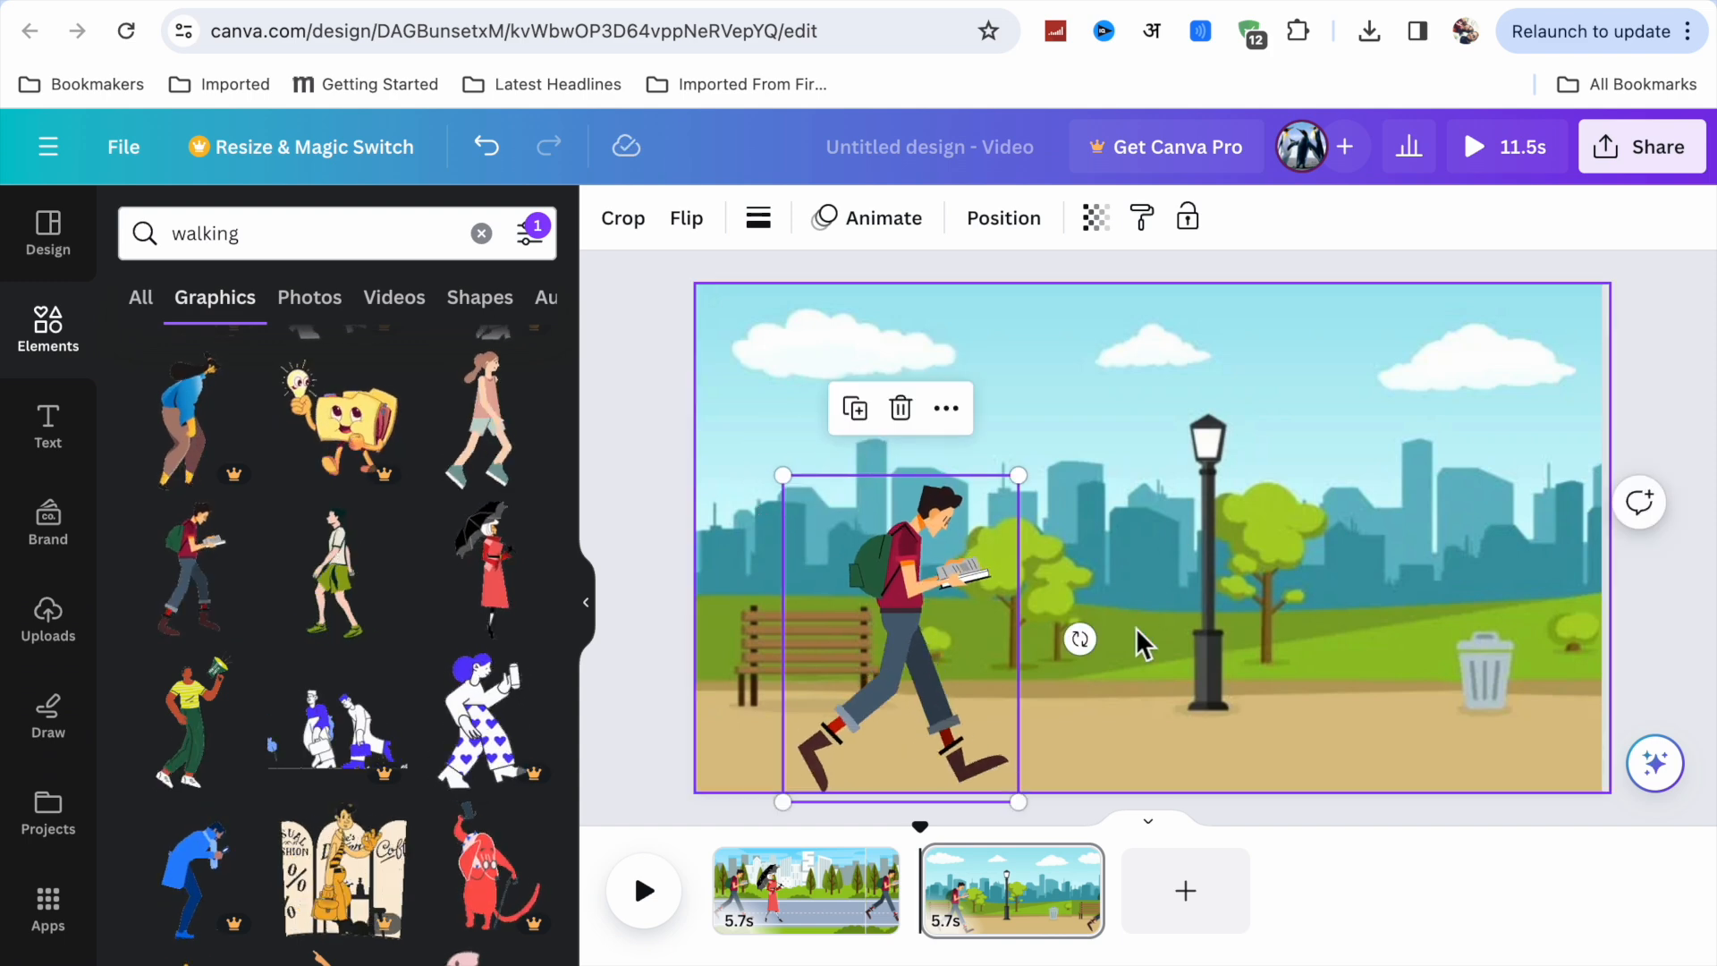
- Give the walking man a custom straight animation path rightward across the park to the trash can with the Steady movement style
click(906, 241)
click(322, 346)
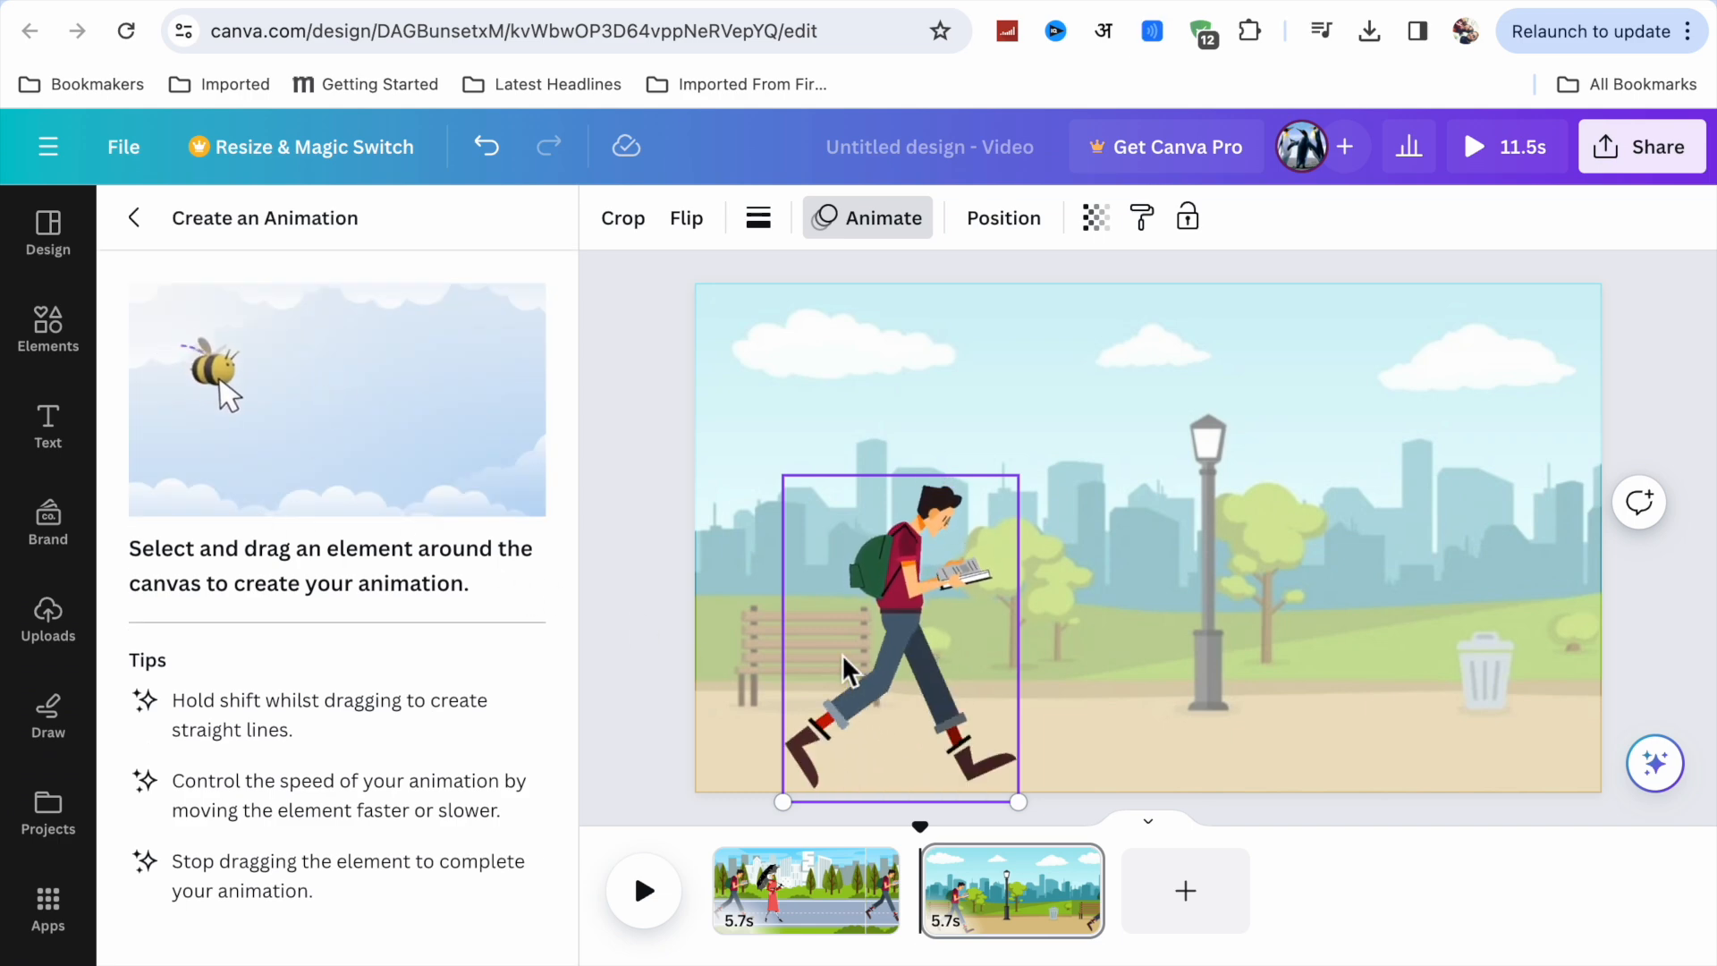
drag(845, 669, 876, 669)
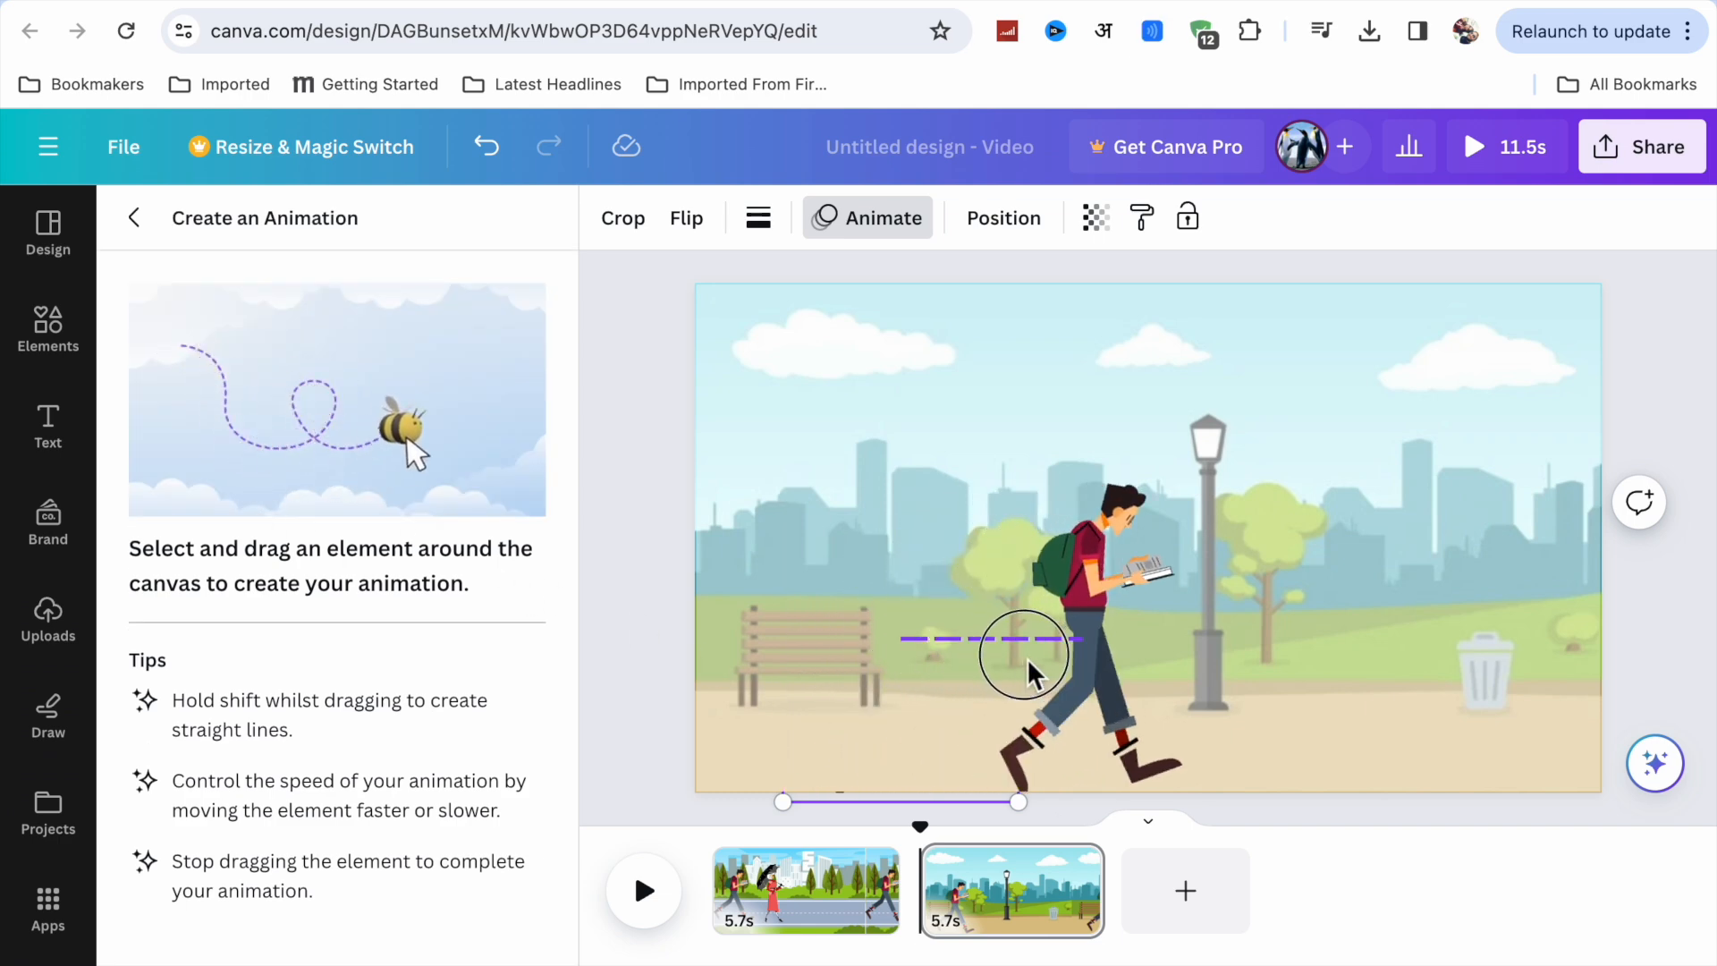
drag(1076, 676, 1552, 693)
click(483, 367)
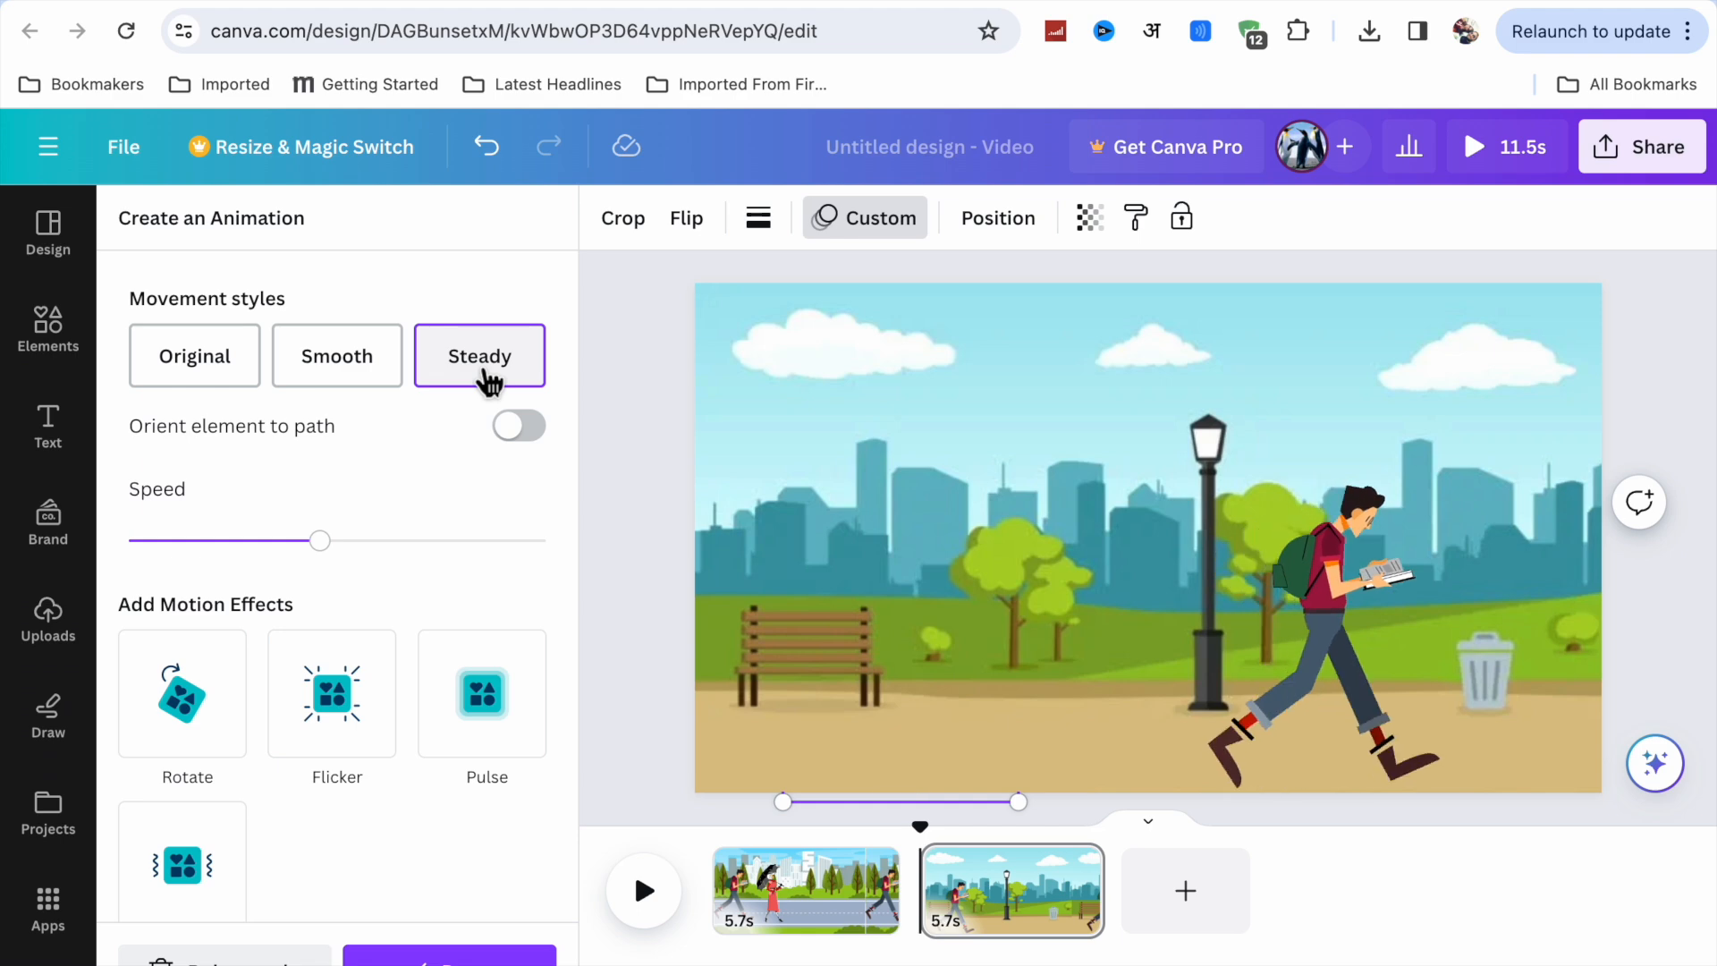
- Play back the video from the start of the street scene
click(712, 839)
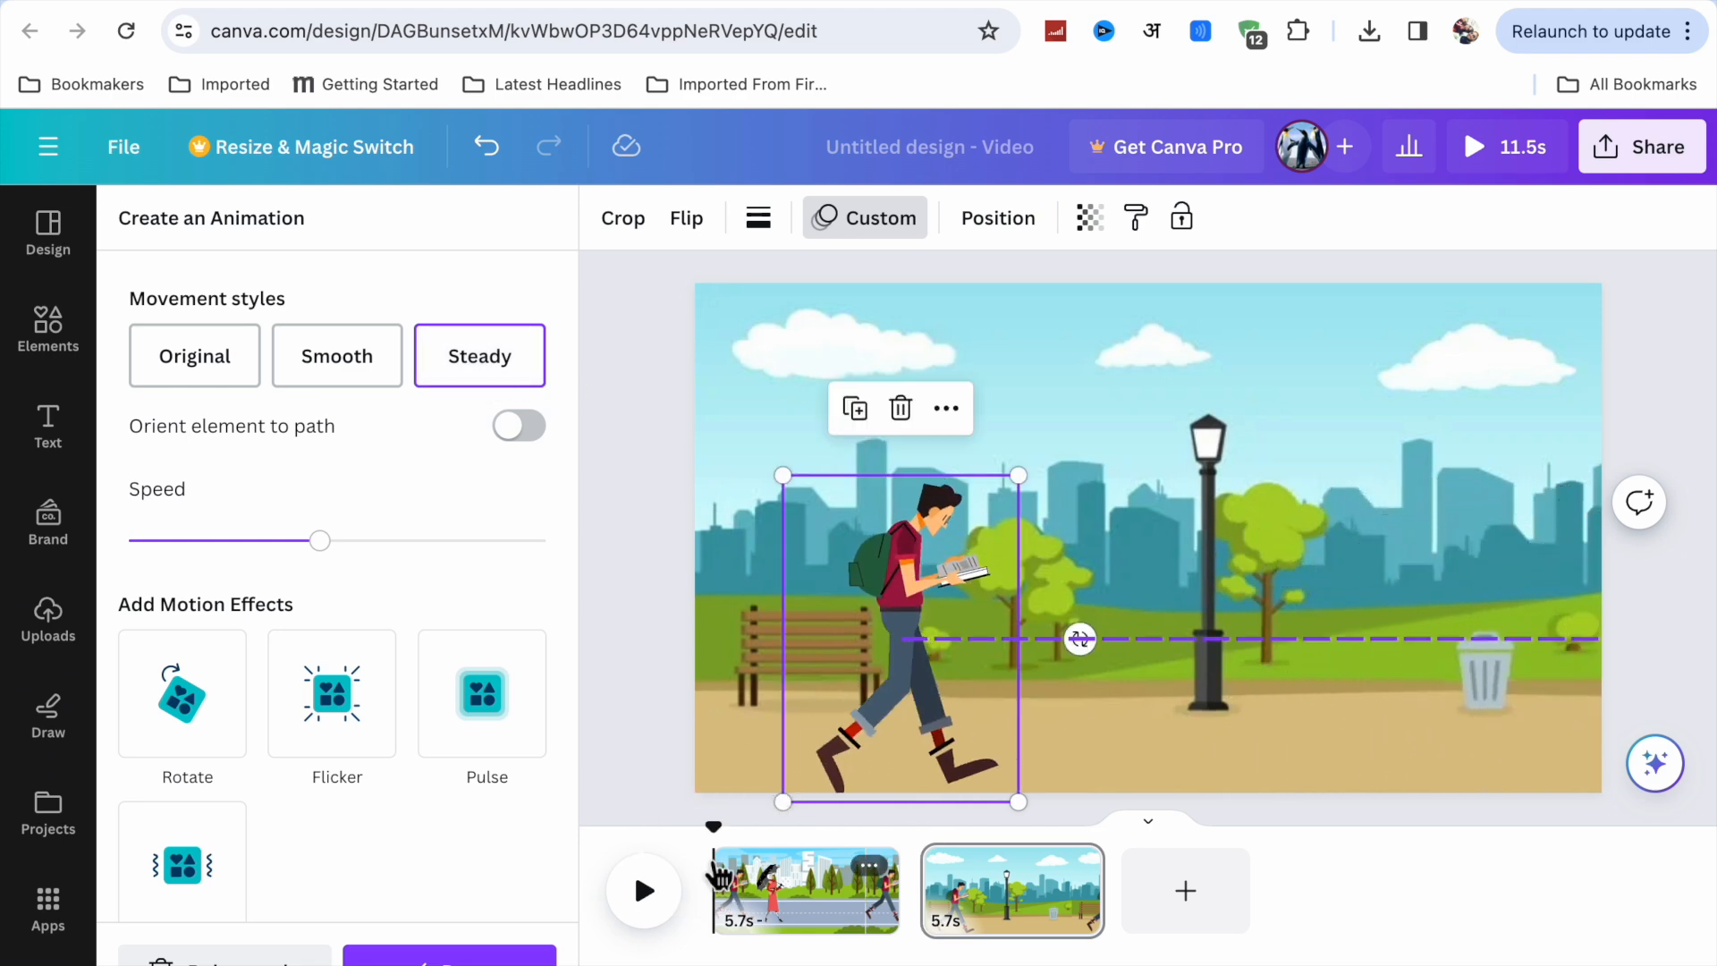
click(644, 892)
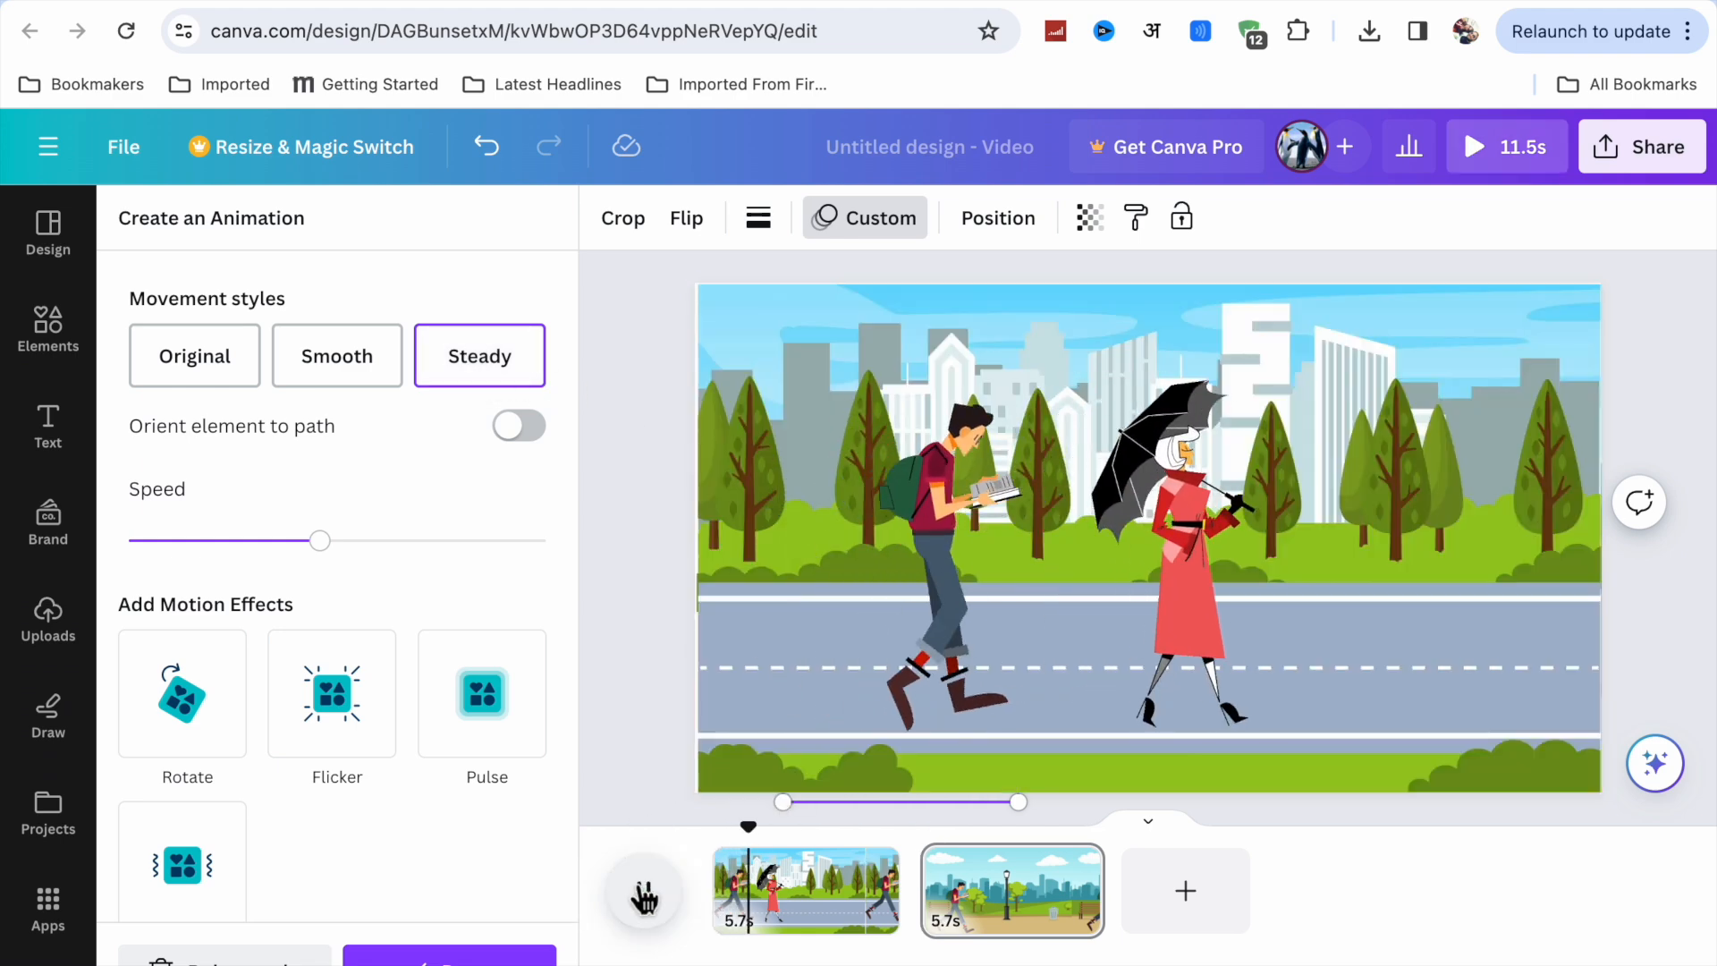